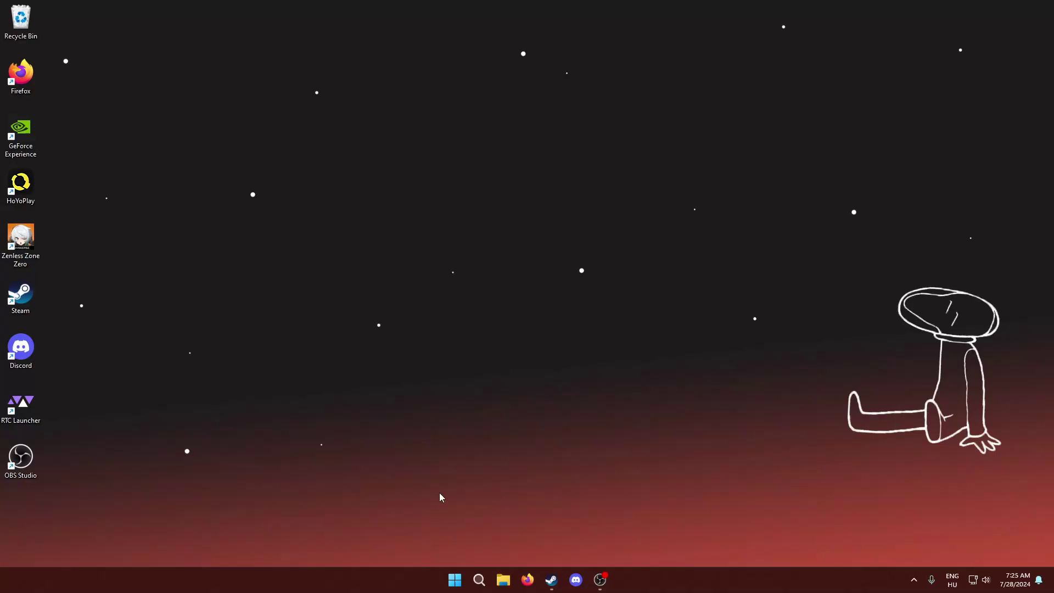
Step: Launch Half-Life from the Steam library and return to the desktop once the game's main menu has loaded
{"action": "left_click", "coordinate": [551, 580]}
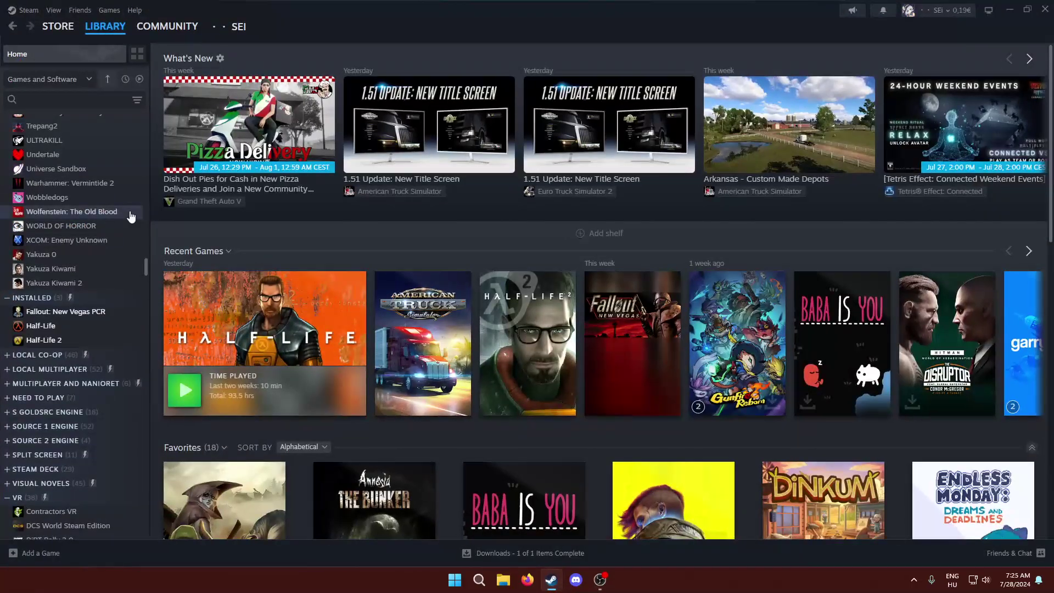
{"action": "left_click", "coordinate": [258, 324]}
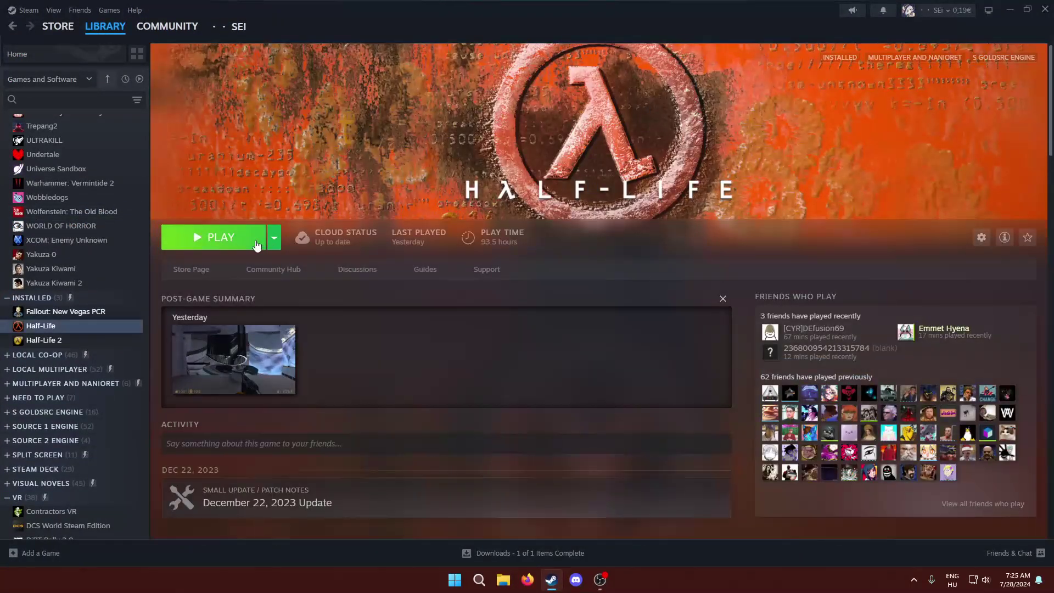
{"action": "left_click", "coordinate": [256, 245]}
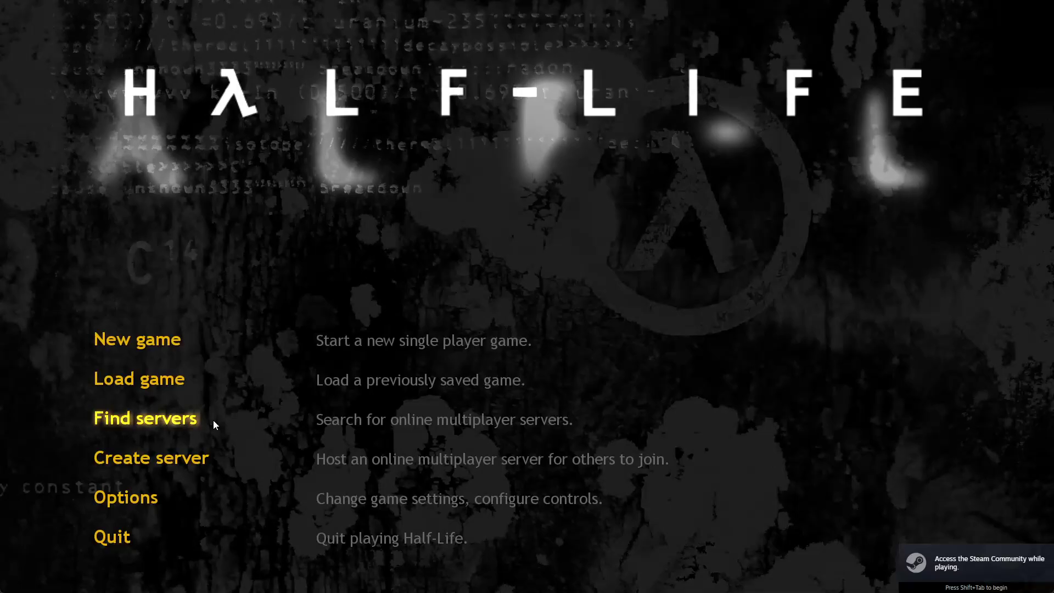
{"action": "key", "text": "alt+Tab"}
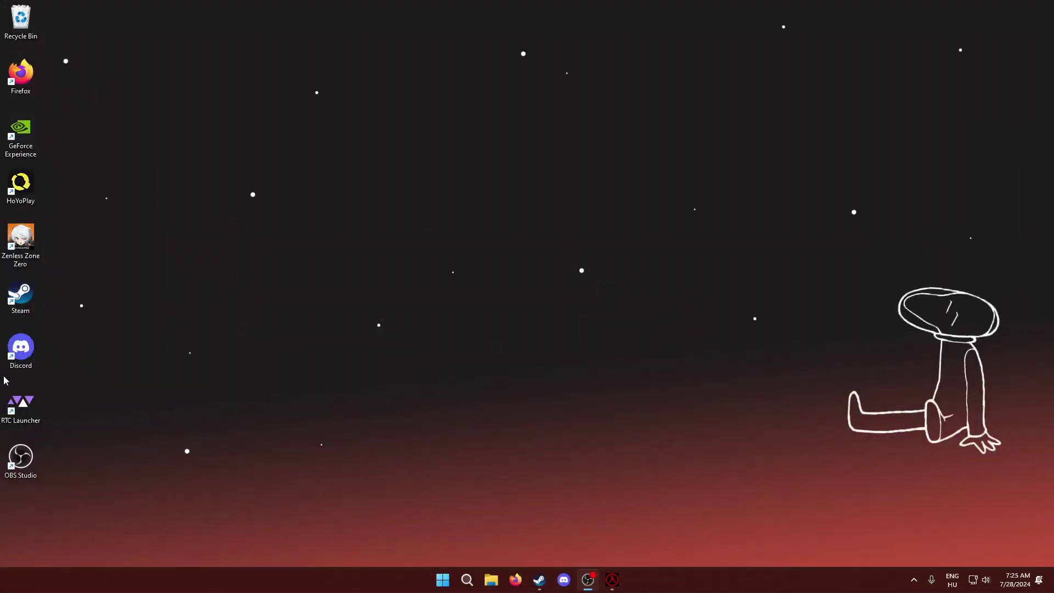
Step: Open RTC Launcher from the desktop and move its window to the middle of the screen
{"action": "double_click", "coordinate": [29, 420]}
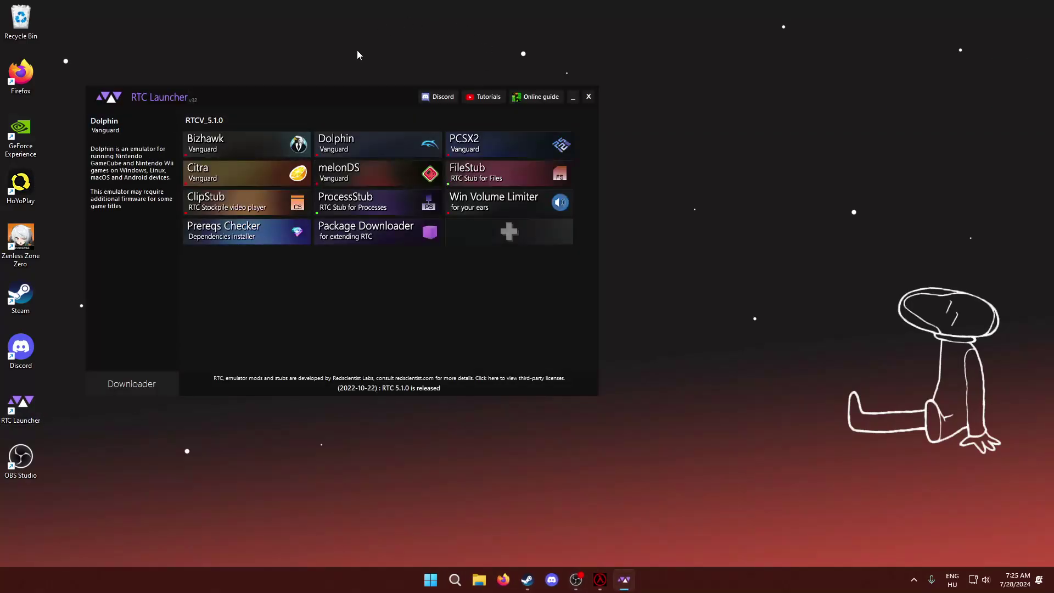
{"action": "left_click_drag", "start_coordinate": [353, 102], "coordinate": [547, 227]}
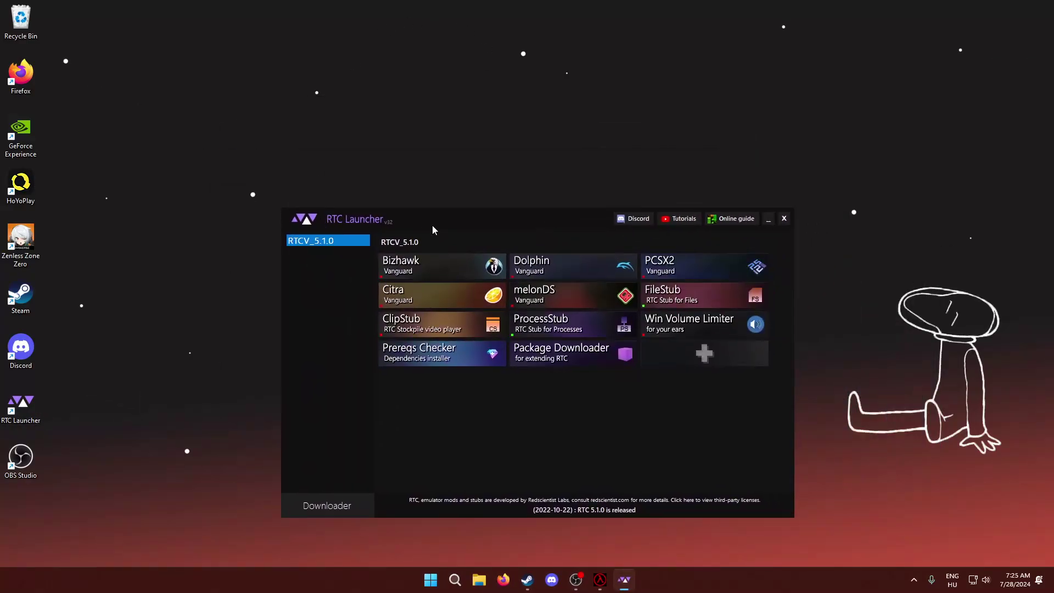
{"action": "left_click_drag", "start_coordinate": [433, 226], "coordinate": [429, 171]}
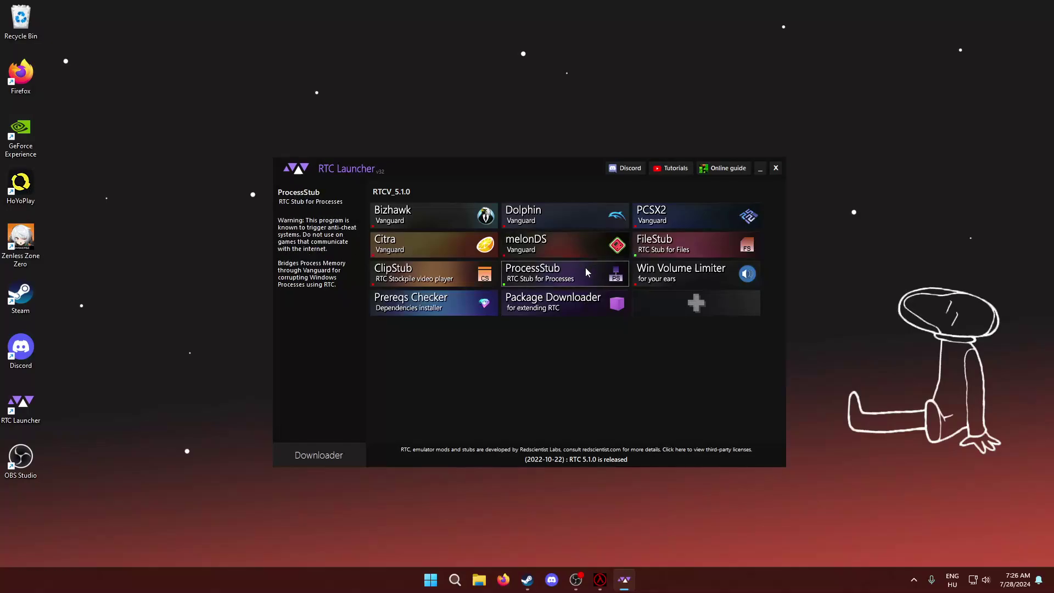
Step: Search the web in Firefox for "processstub" and review the warning, download and installation information on the Redscientist Labs page
{"action": "left_click", "coordinate": [504, 580]}
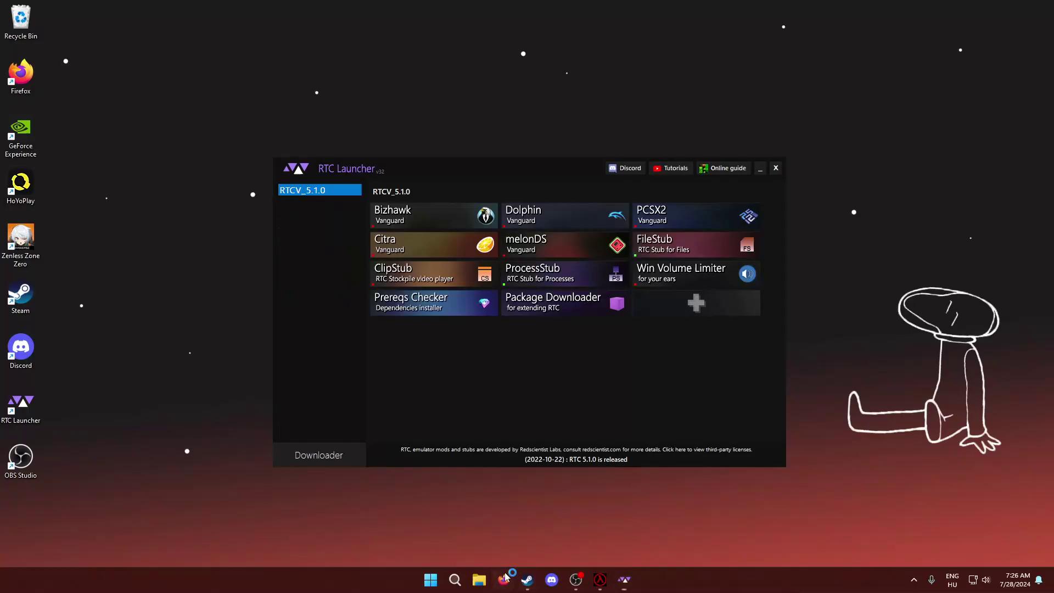
{"action": "type", "text": "processstub"}
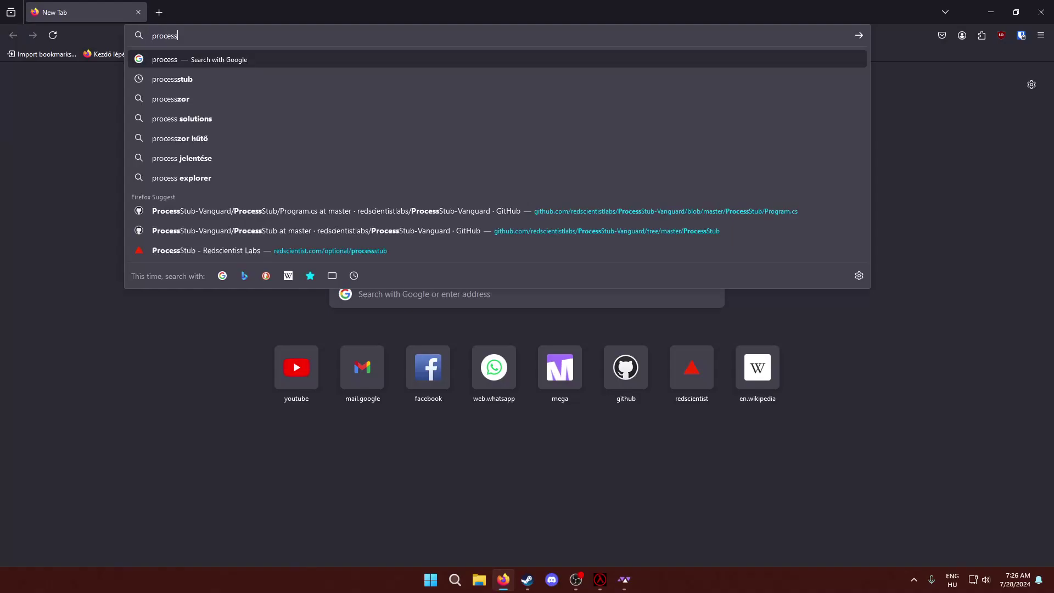
{"action": "key", "text": "Return"}
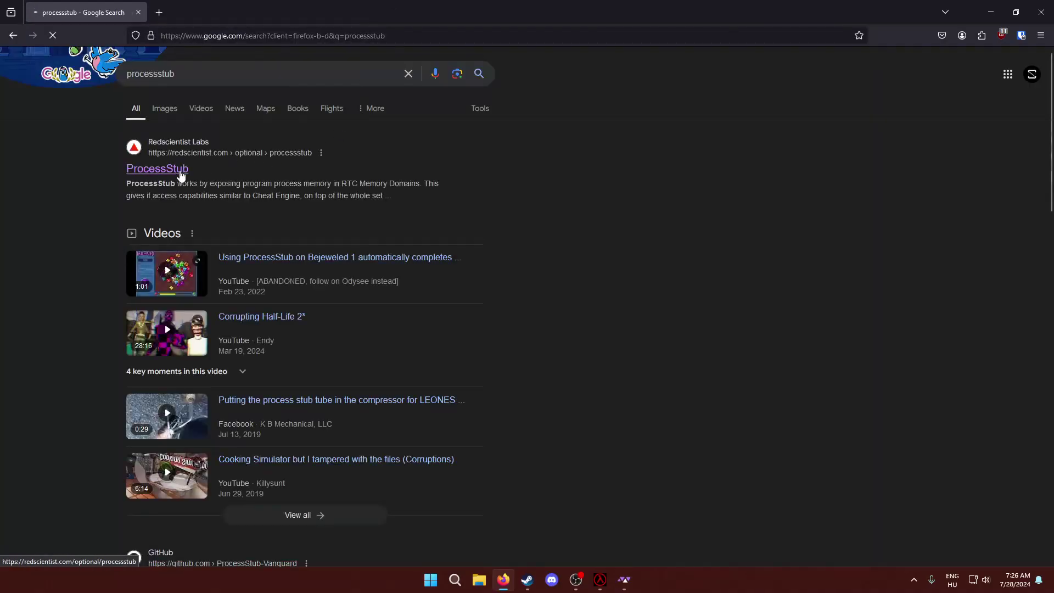
{"action": "left_click", "coordinate": [182, 170]}
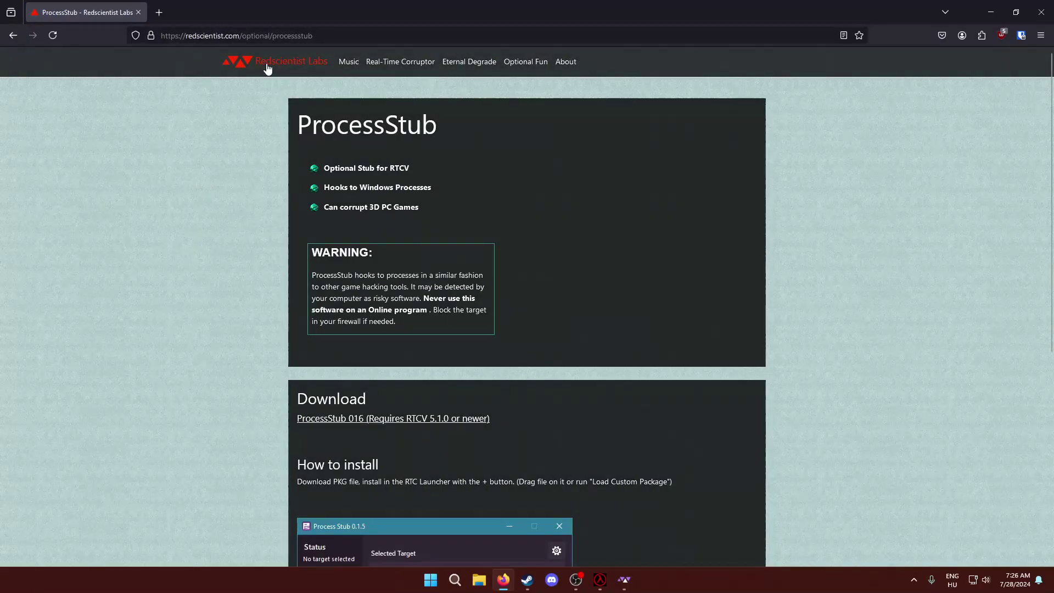
{"action": "scroll", "coordinate": [384, 171], "scroll_direction": "down", "scroll_amount": 4}
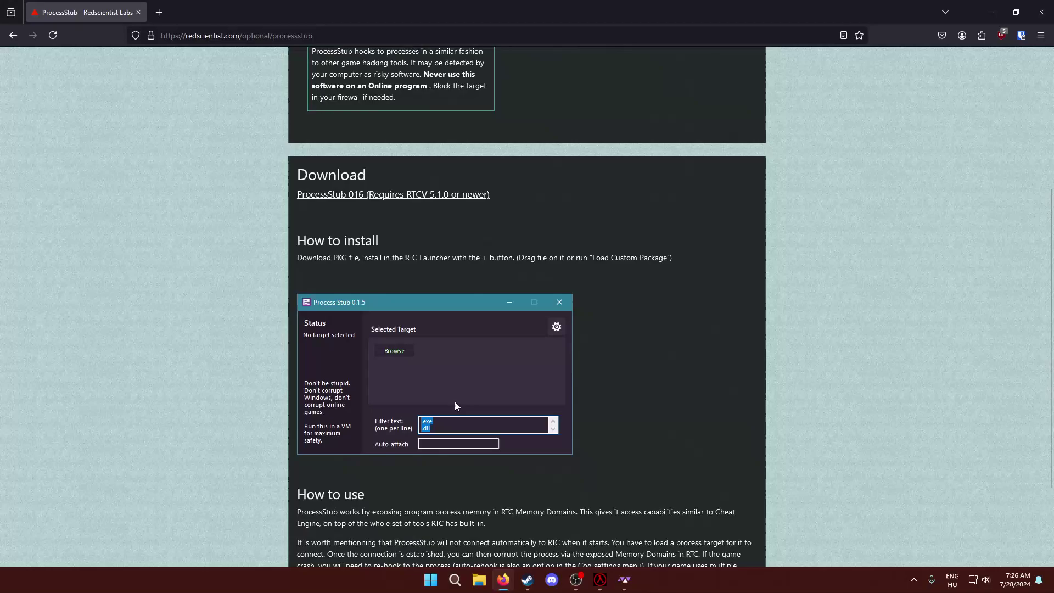
{"action": "scroll", "coordinate": [392, 198], "scroll_direction": "up", "scroll_amount": 4}
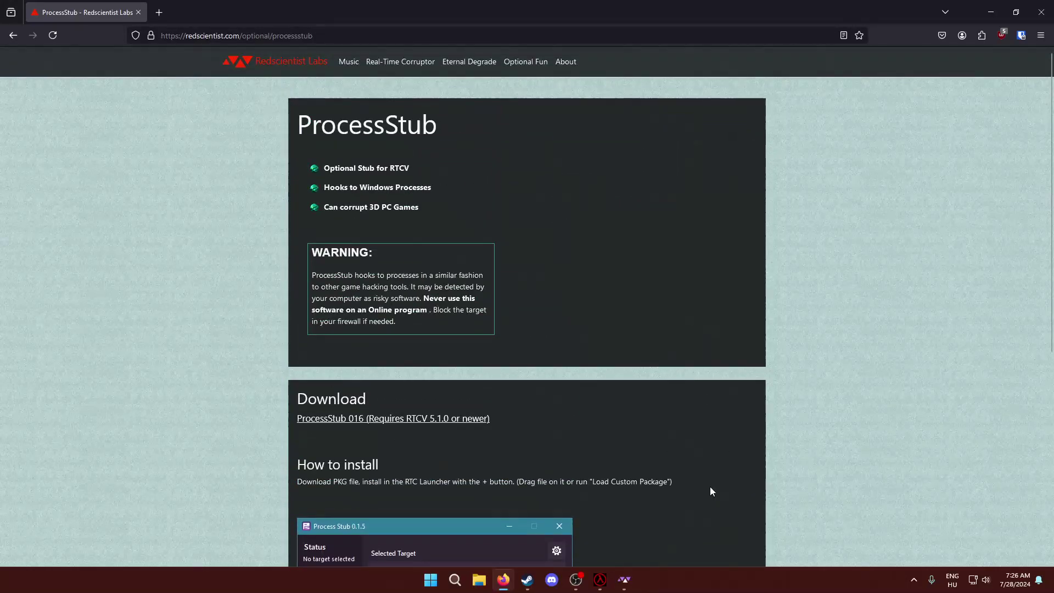
{"action": "scroll", "coordinate": [686, 401], "scroll_direction": "down", "scroll_amount": 6}
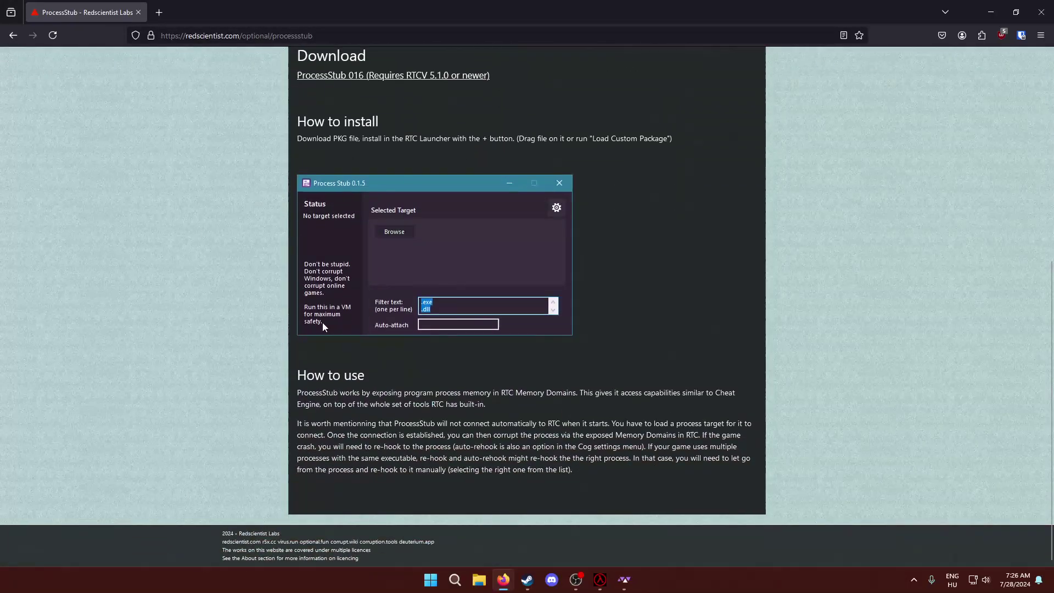
{"action": "scroll", "coordinate": [264, 381], "scroll_direction": "up", "scroll_amount": 6}
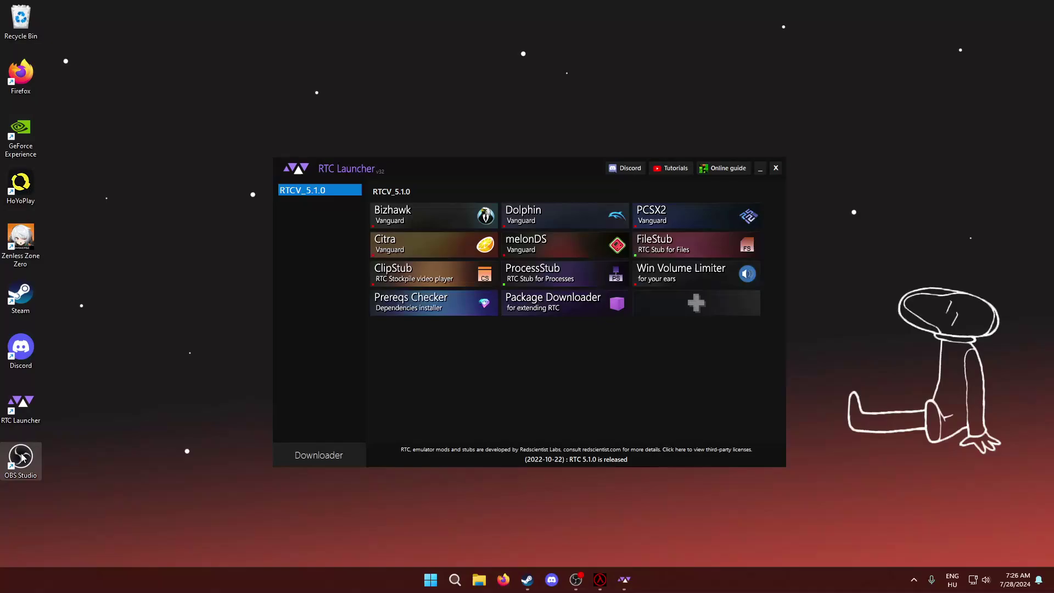
Step: Launch ProcessStub from RTC Launcher, minimize the launcher, and arrange the Real-Time Corruptor and ProcessStub windows side by side
{"action": "left_click", "coordinate": [554, 269]}
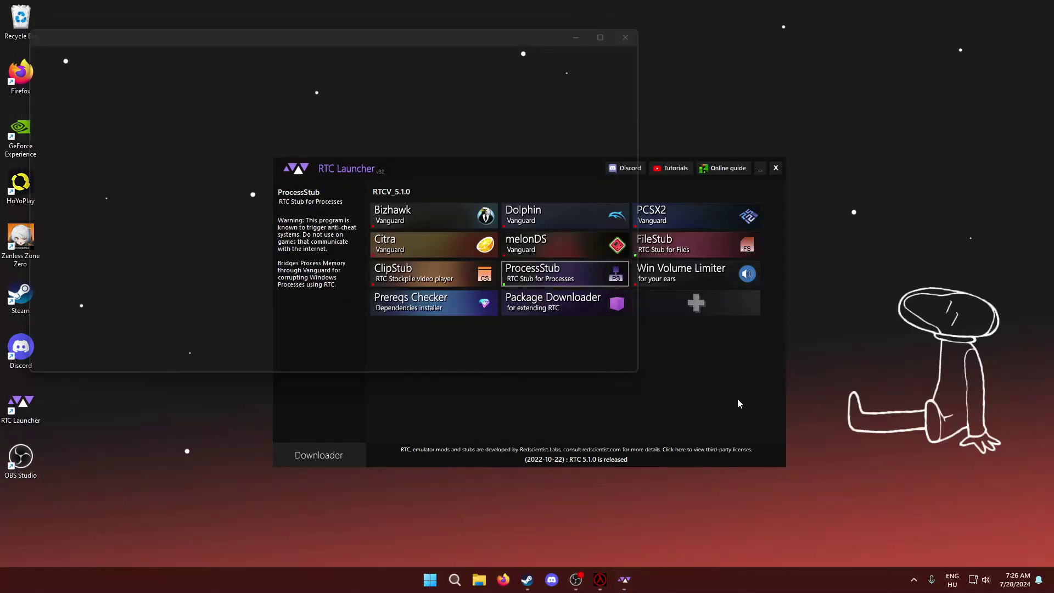
{"action": "left_click", "coordinate": [760, 169]}
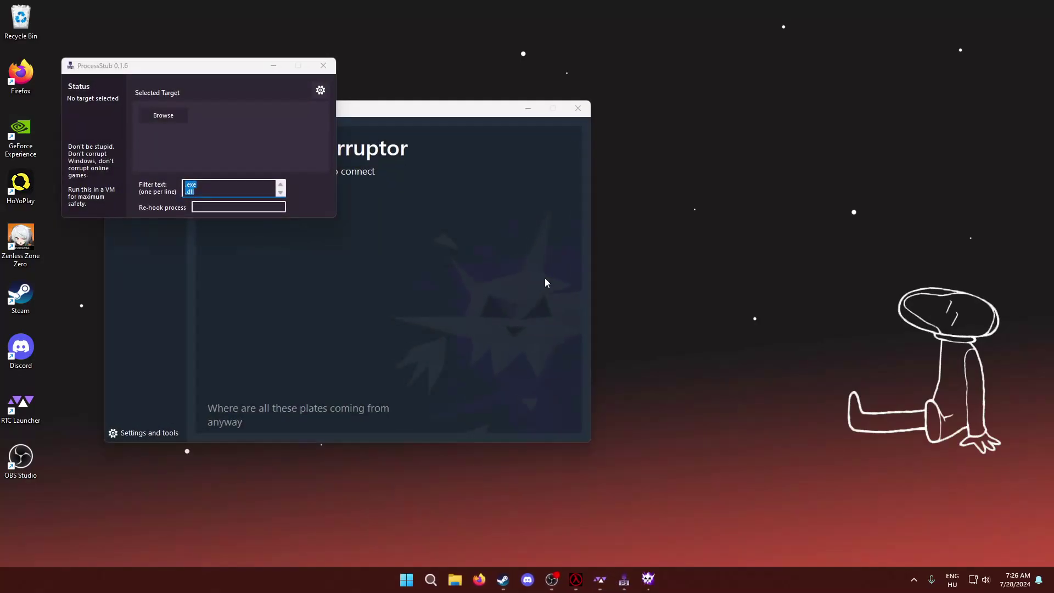
{"action": "left_click_drag", "start_coordinate": [721, 130], "coordinate": [757, 136]}
{"action": "left_click_drag", "start_coordinate": [363, 114], "coordinate": [328, 118]}
{"action": "left_click_drag", "start_coordinate": [687, 137], "coordinate": [635, 120]}
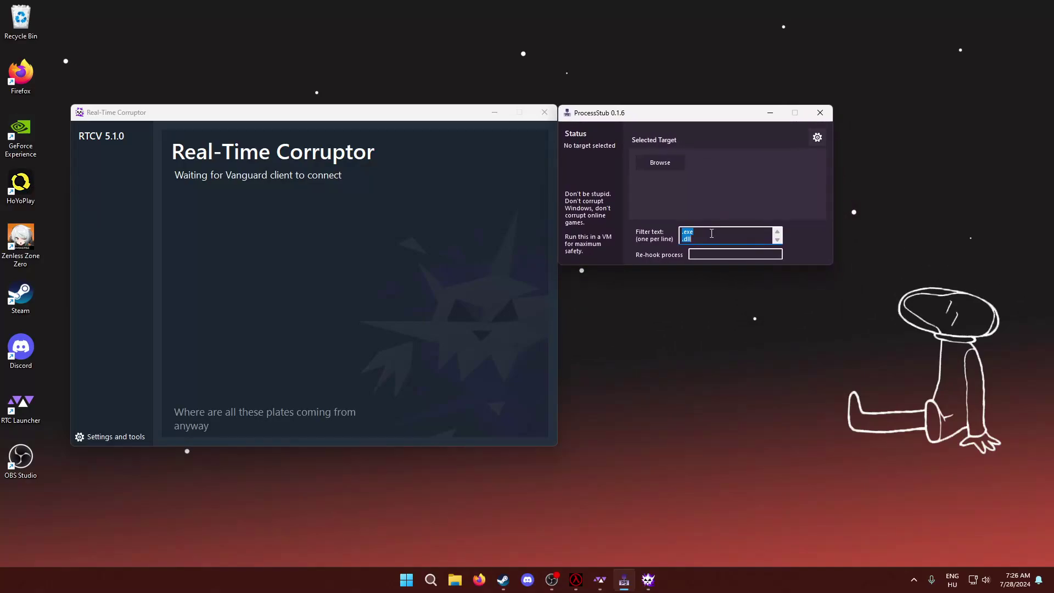
Step: Browse the running processes in ProcessStub and hook the Half-Life process hl
{"action": "left_click", "coordinate": [660, 164]}
{"action": "left_click_drag", "start_coordinate": [200, 141], "coordinate": [460, 164]}
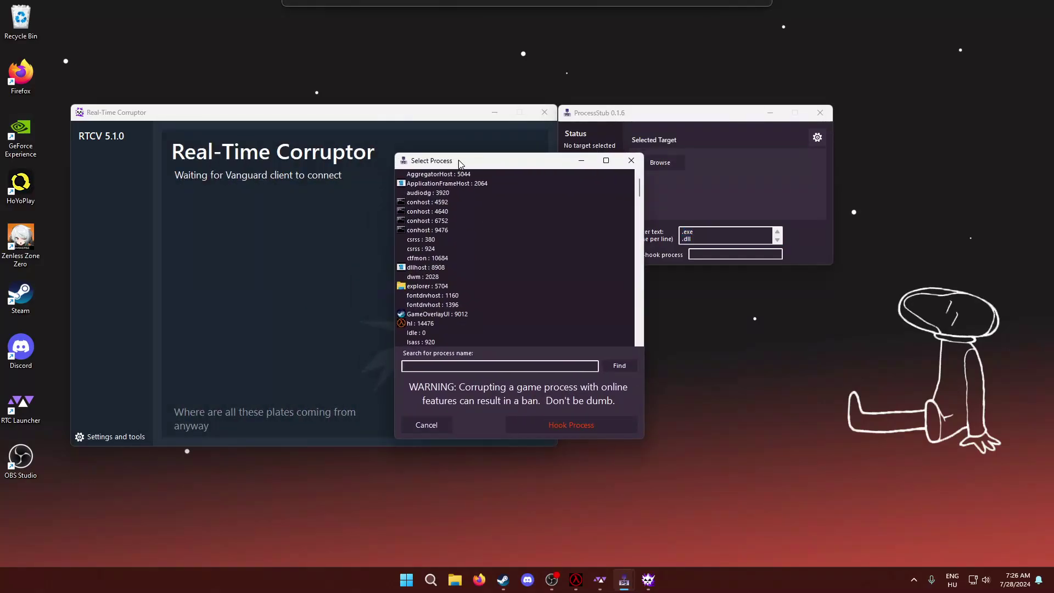
{"action": "scroll", "coordinate": [428, 299], "scroll_direction": "down", "scroll_amount": 1}
{"action": "left_click", "coordinate": [424, 296]}
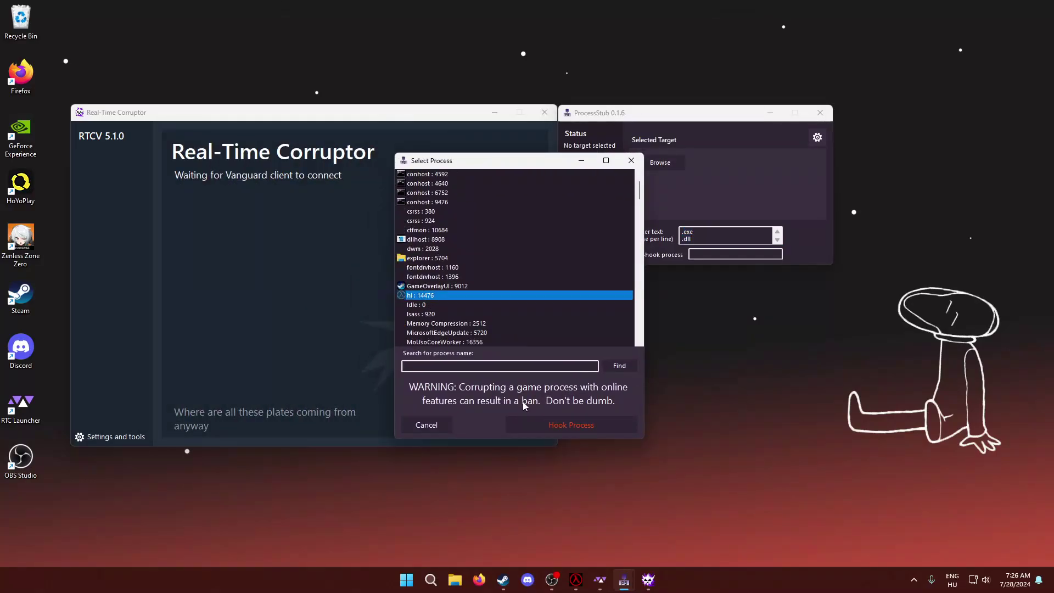
{"action": "left_click", "coordinate": [562, 423]}
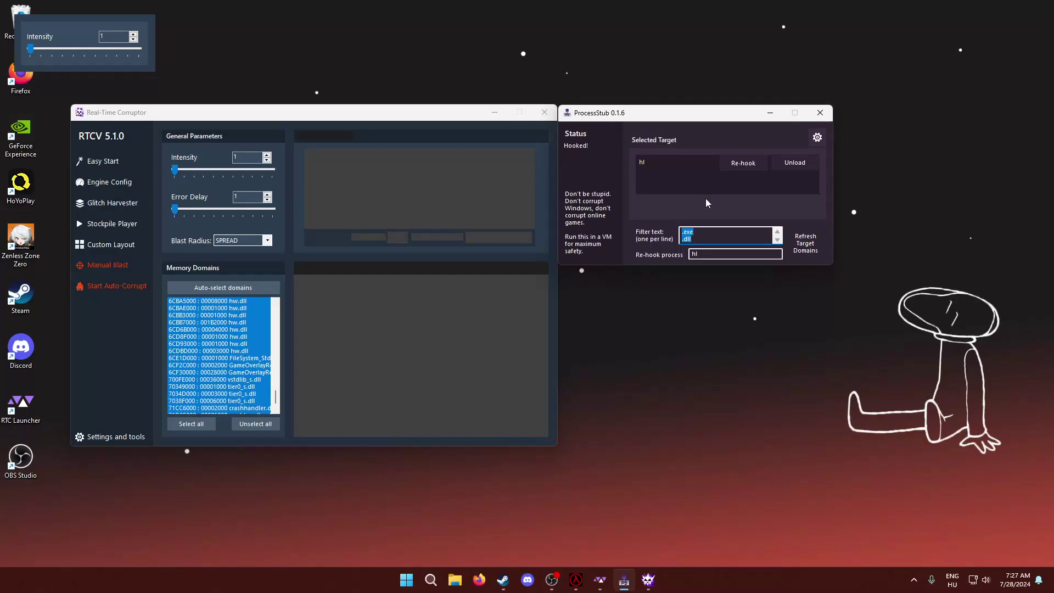
Step: Look through the whole list of memory domains of the hooked process in Real-Time Corruptor
{"action": "left_click_drag", "start_coordinate": [627, 115], "coordinate": [636, 115]}
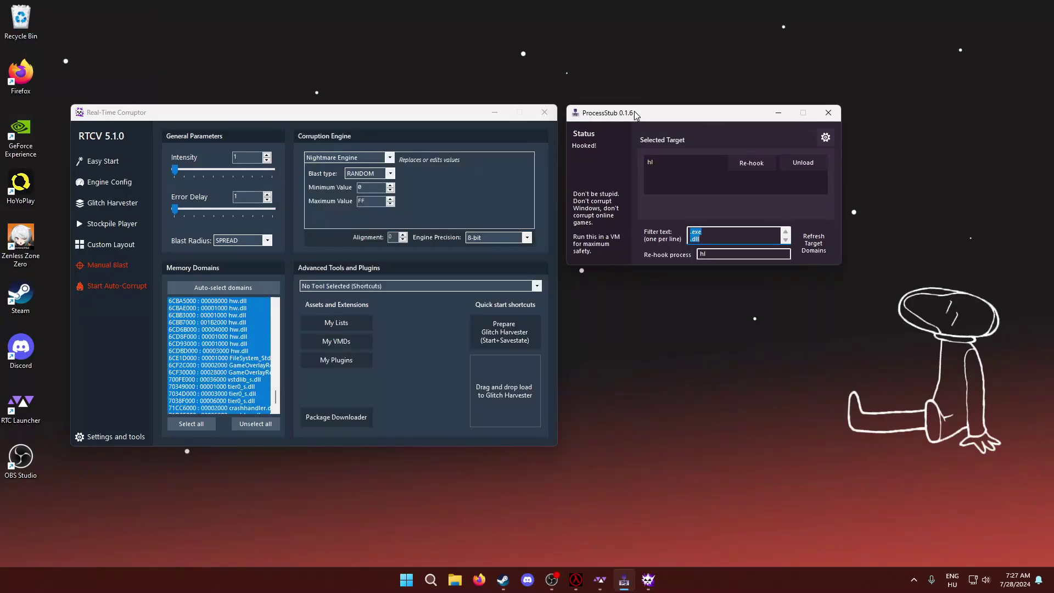
{"action": "left_click_drag", "start_coordinate": [412, 112], "coordinate": [422, 111]}
{"action": "scroll", "coordinate": [273, 376], "scroll_direction": "down", "scroll_amount": 2}
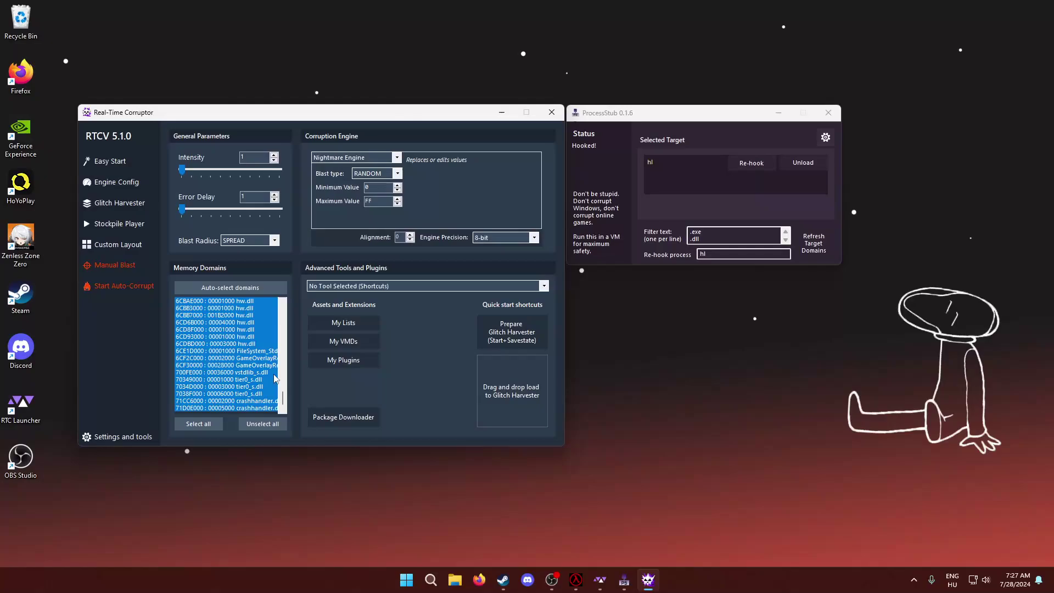
{"action": "left_click_drag", "start_coordinate": [281, 398], "coordinate": [308, 307]}
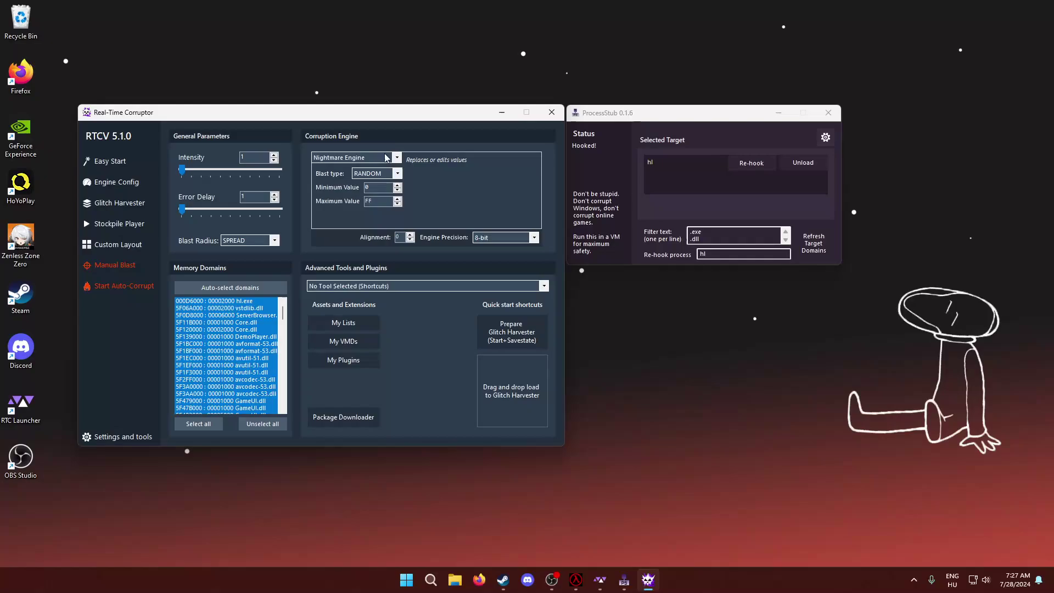
{"action": "left_click_drag", "start_coordinate": [284, 315], "coordinate": [284, 344]}
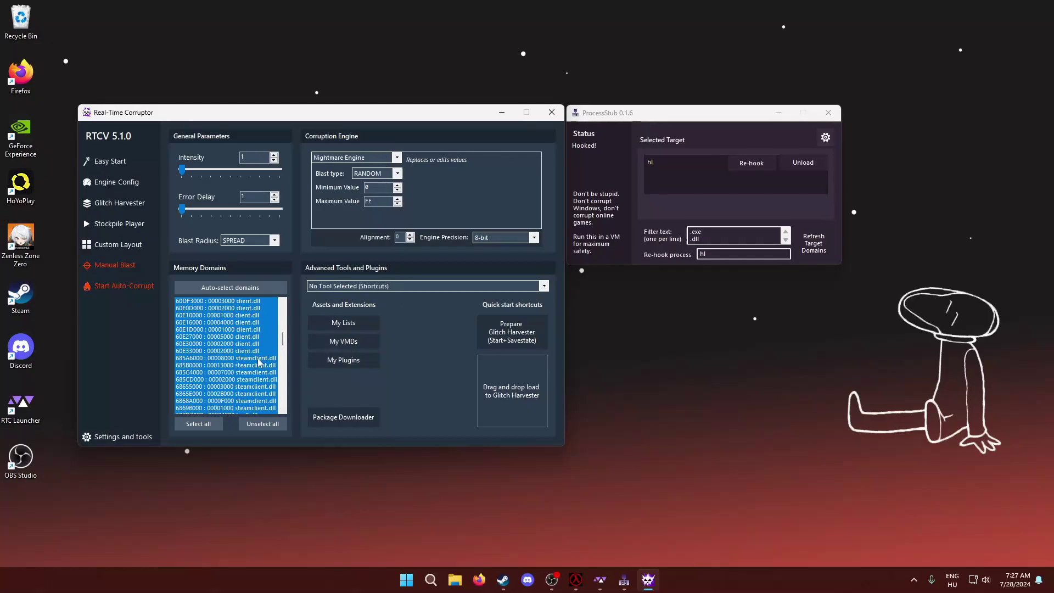
{"action": "left_click_drag", "start_coordinate": [284, 343], "coordinate": [292, 412]}
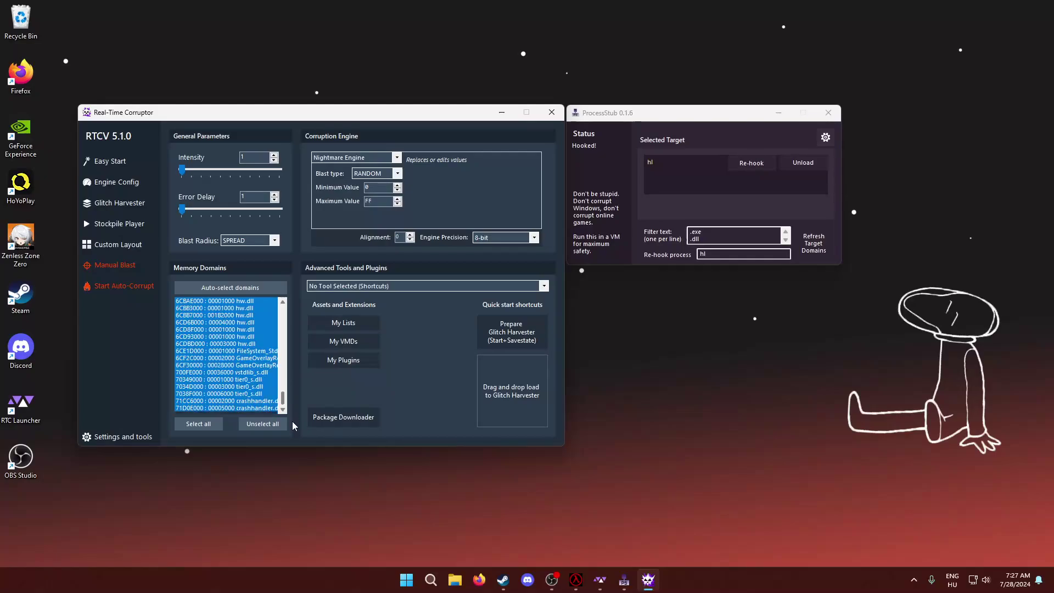
{"action": "left_click_drag", "start_coordinate": [283, 405], "coordinate": [286, 315]}
Step: Unselect all memory domains, and select only the hl.exe and client.dll entries
{"action": "left_click", "coordinate": [262, 424]}
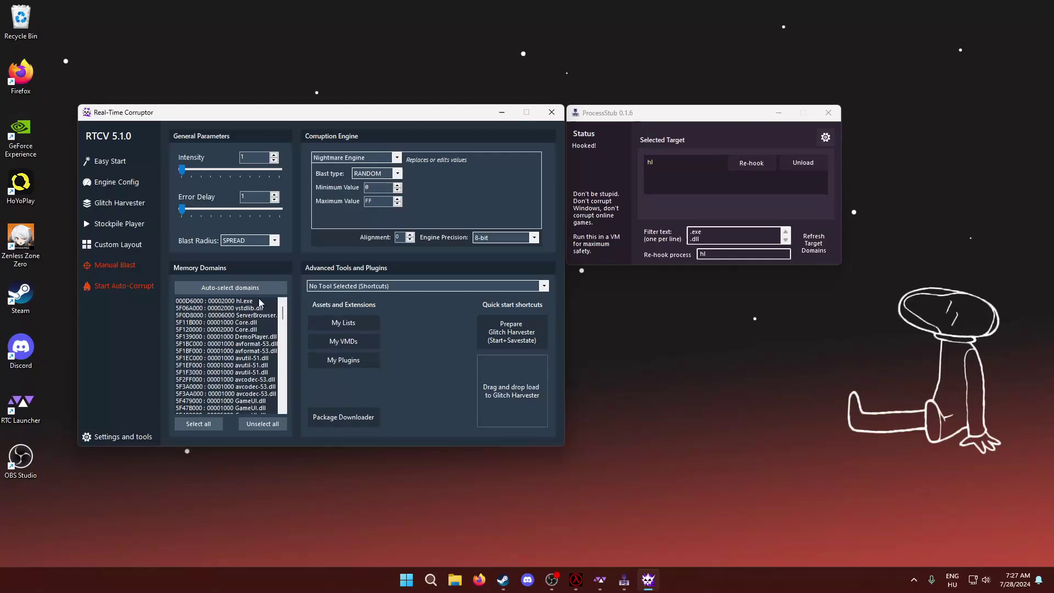
{"action": "left_click", "coordinate": [235, 302]}
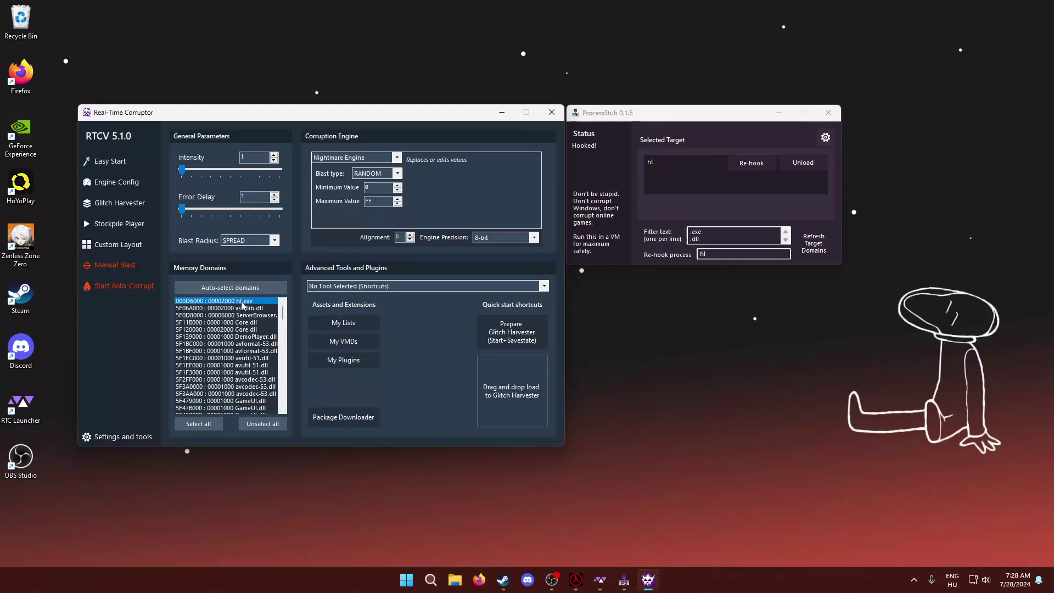
{"action": "left_click_drag", "start_coordinate": [279, 315], "coordinate": [268, 388]}
{"action": "left_click", "coordinate": [267, 337]}
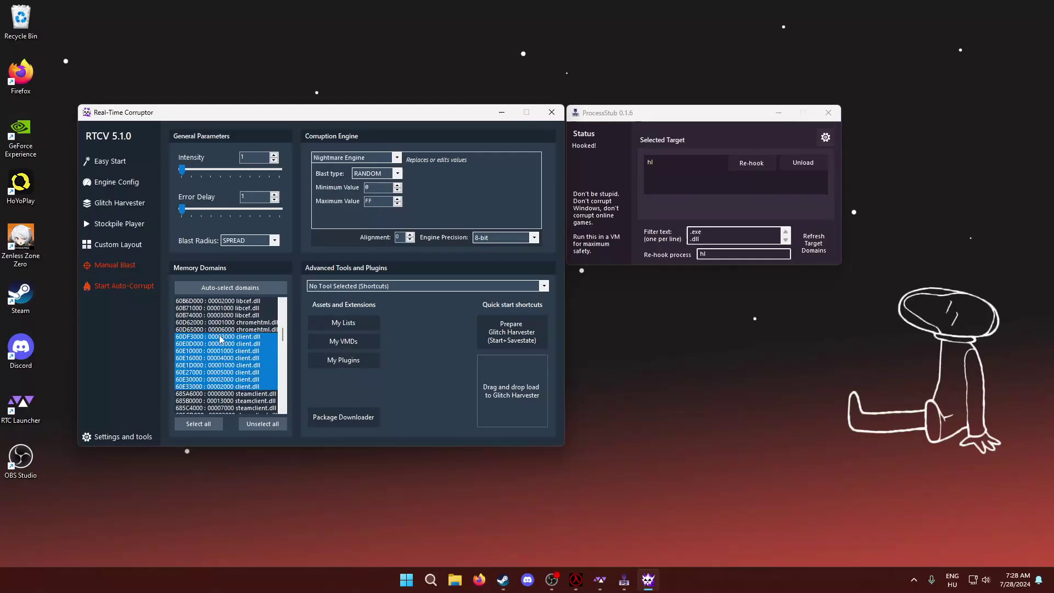
Step: Add all the hw.dll entries to the memory domain selection
{"action": "left_click_drag", "start_coordinate": [282, 336], "coordinate": [276, 357]}
{"action": "left_click_drag", "start_coordinate": [255, 315], "coordinate": [253, 409]}
{"action": "scroll", "coordinate": [270, 384], "scroll_direction": "down", "scroll_amount": 5}
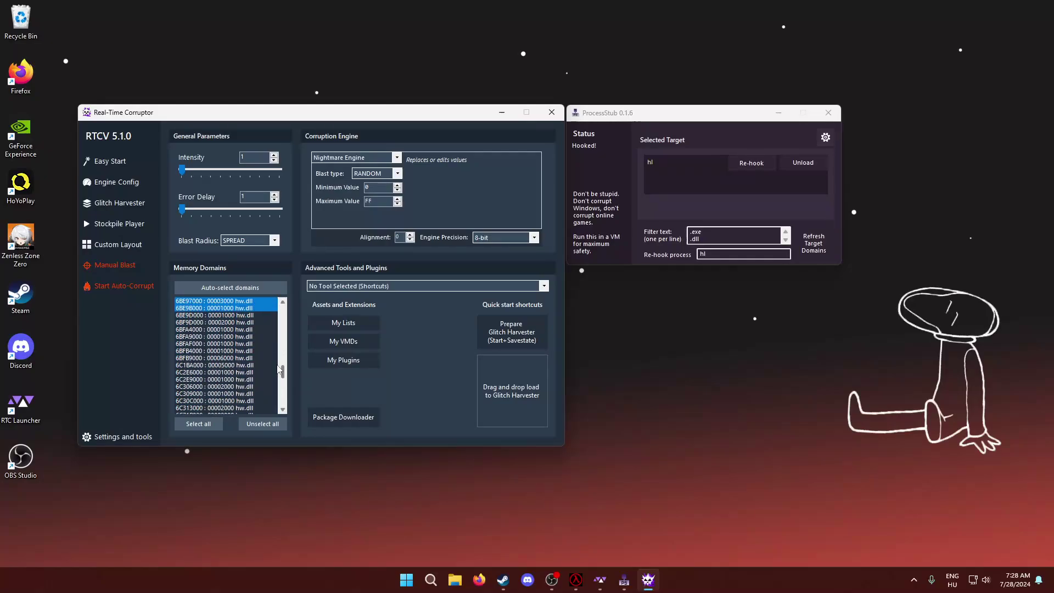
{"action": "left_click_drag", "start_coordinate": [247, 319], "coordinate": [248, 401]}
{"action": "scroll", "coordinate": [247, 343], "scroll_direction": "down", "scroll_amount": 4}
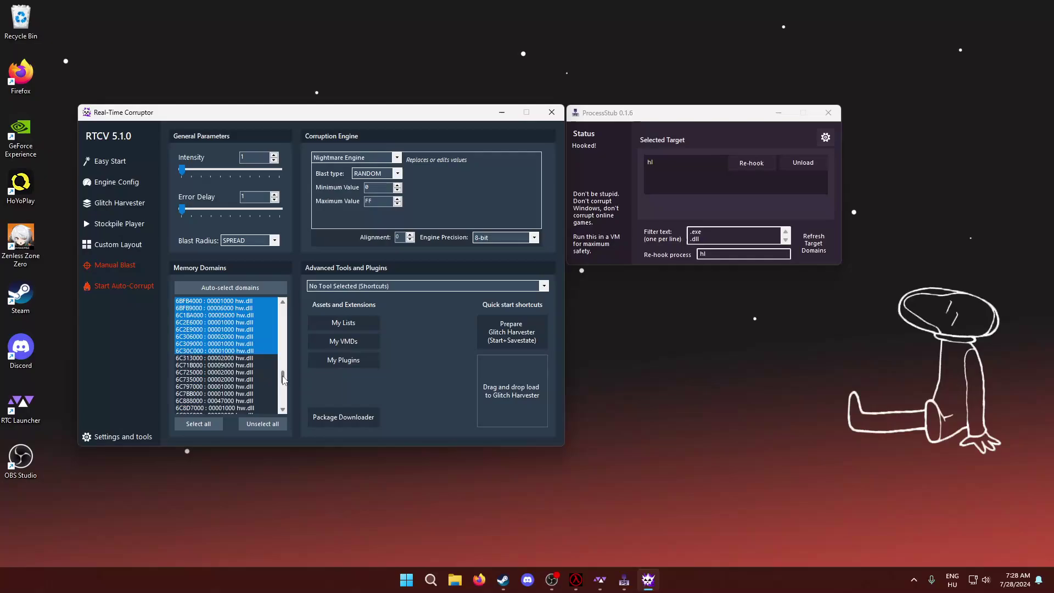
{"action": "left_click_drag", "start_coordinate": [247, 342], "coordinate": [254, 396]}
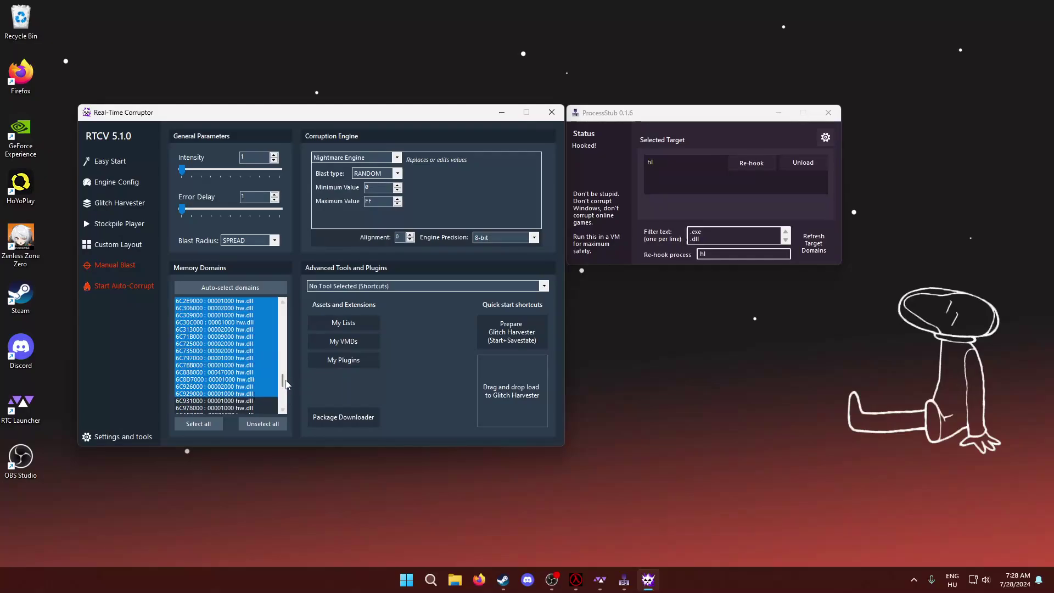
{"action": "scroll", "coordinate": [286, 387], "scroll_direction": "down", "scroll_amount": 2}
{"action": "scroll", "coordinate": [263, 349], "scroll_direction": "down", "scroll_amount": 2}
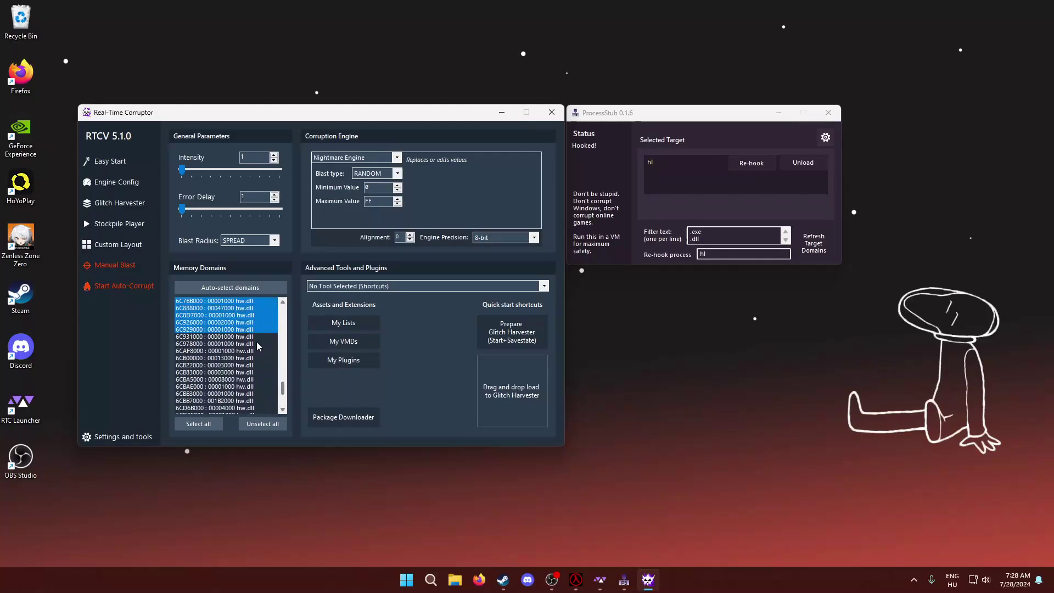
{"action": "left_click_drag", "start_coordinate": [256, 337], "coordinate": [285, 393]}
{"action": "left_click_drag", "start_coordinate": [254, 357], "coordinate": [294, 368]}
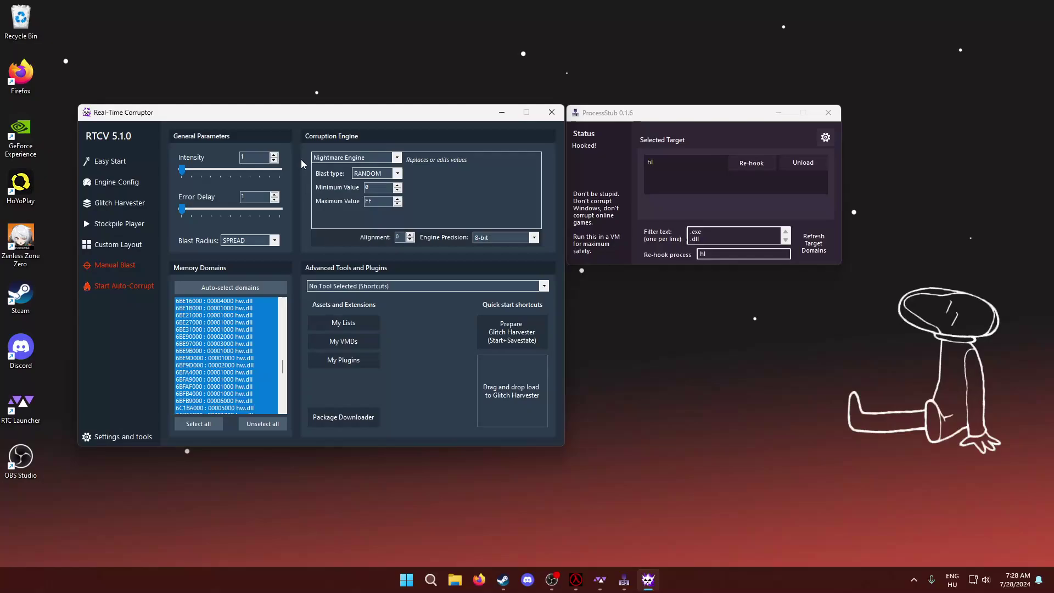
Step: Choose Vector Engine as the corruption engine
{"action": "left_click", "coordinate": [339, 157]}
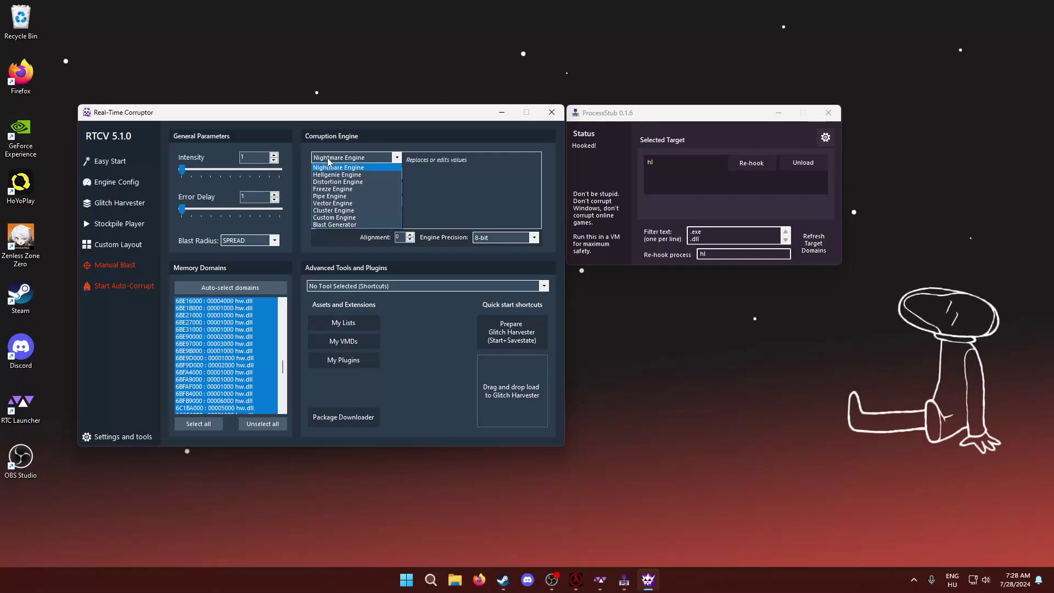
{"action": "left_click", "coordinate": [340, 204]}
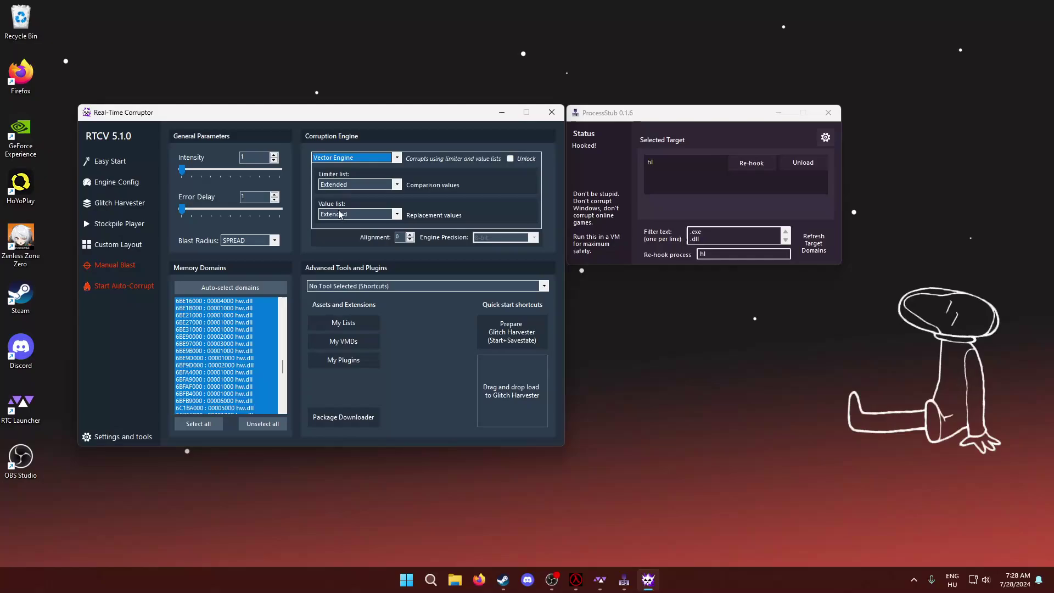
{"action": "left_click", "coordinate": [344, 161]}
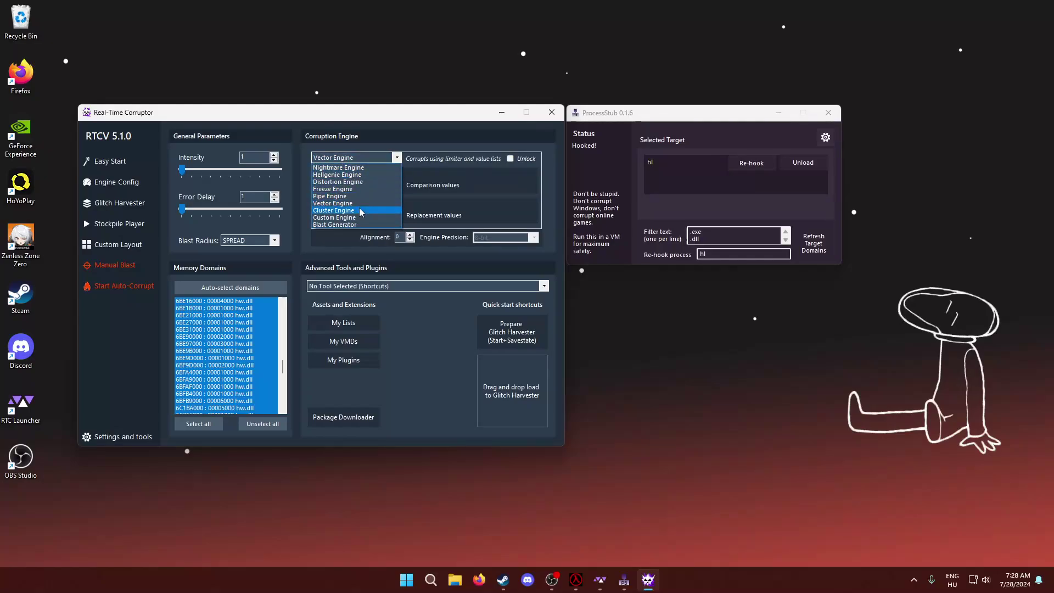
{"action": "left_click", "coordinate": [353, 159]}
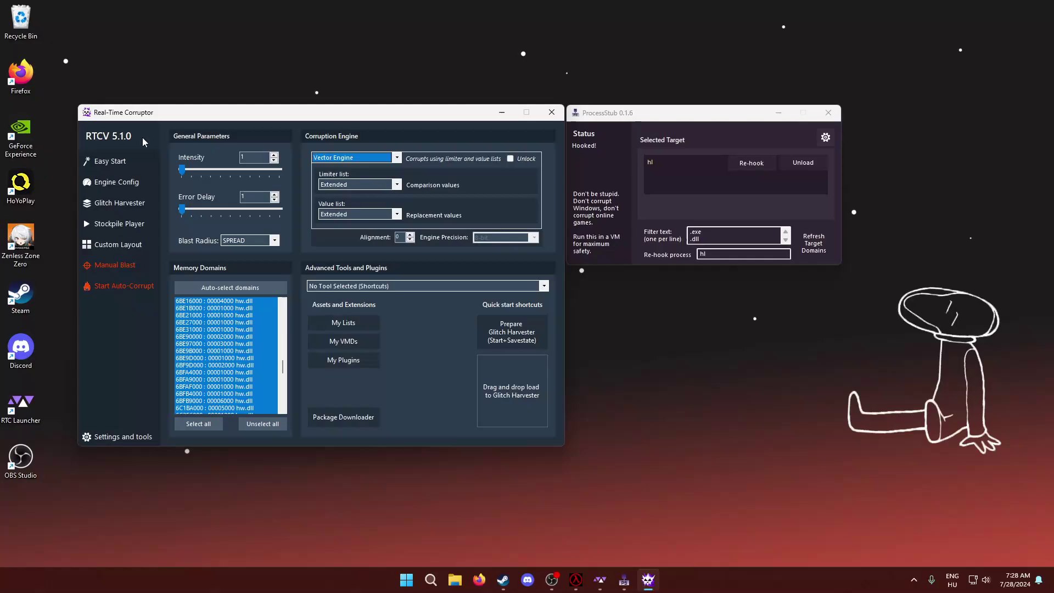
Step: Review the RTC hotkey bindings in the settings, including Manual Blast, and return to the engine configuration
{"action": "left_click", "coordinate": [134, 439]}
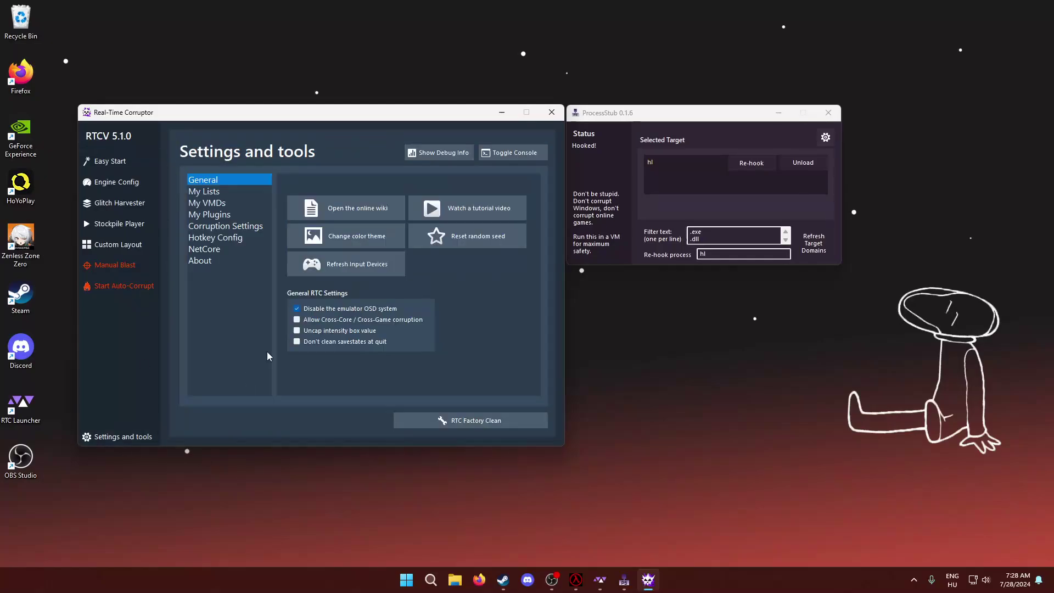
{"action": "left_click", "coordinate": [213, 238]}
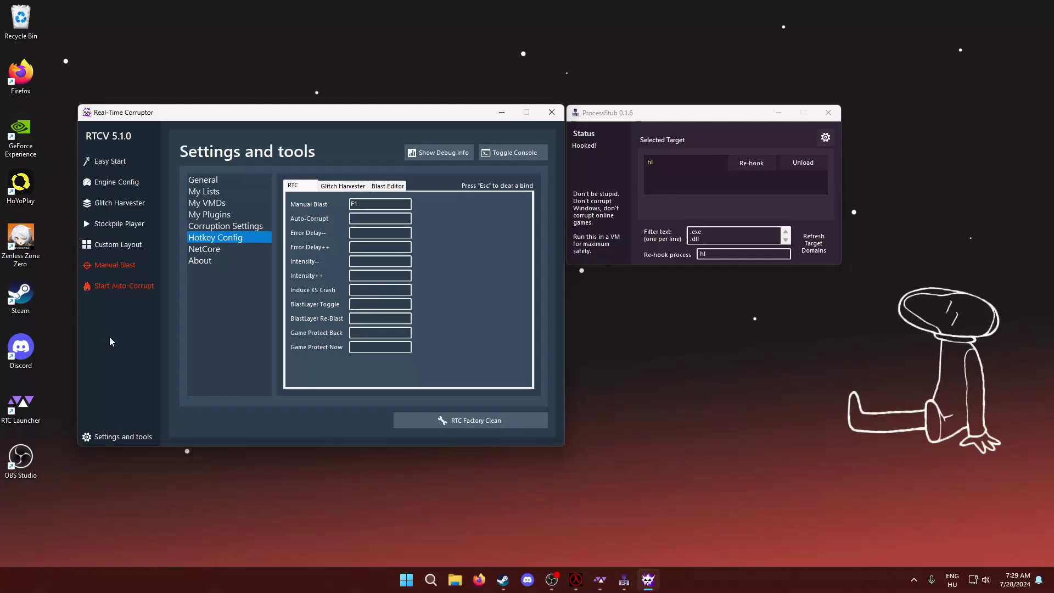
{"action": "left_click", "coordinate": [115, 183]}
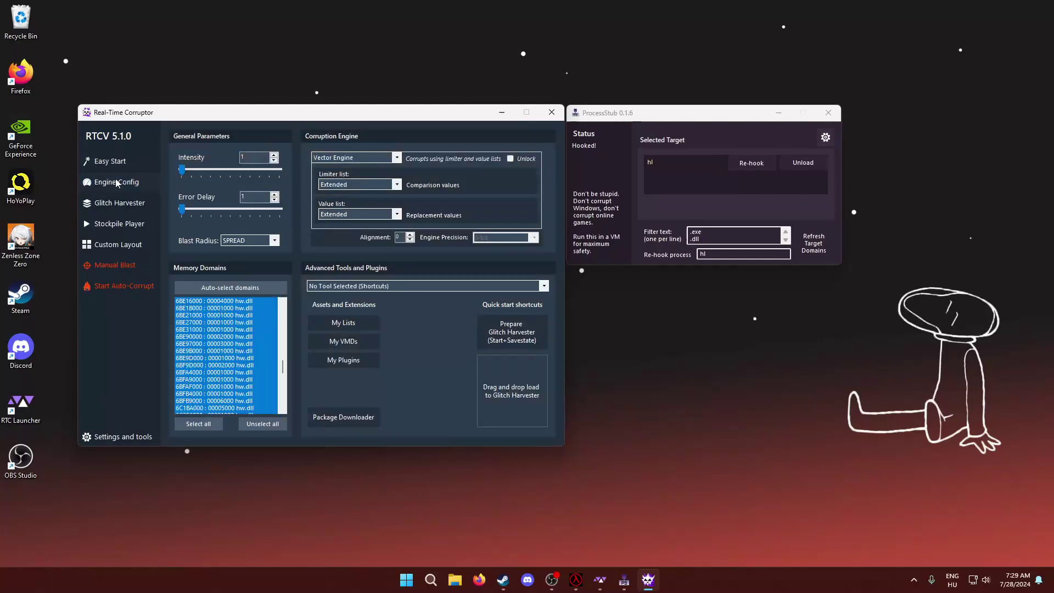
Step: Raise the corruption intensity to 6316 and go back to the hl.exe entry at the start of the memory domain list
{"action": "left_click_drag", "start_coordinate": [183, 175], "coordinate": [188, 175]}
{"action": "scroll", "coordinate": [277, 353], "scroll_direction": "up", "scroll_amount": 5}
{"action": "left_click_drag", "start_coordinate": [284, 357], "coordinate": [295, 308]}
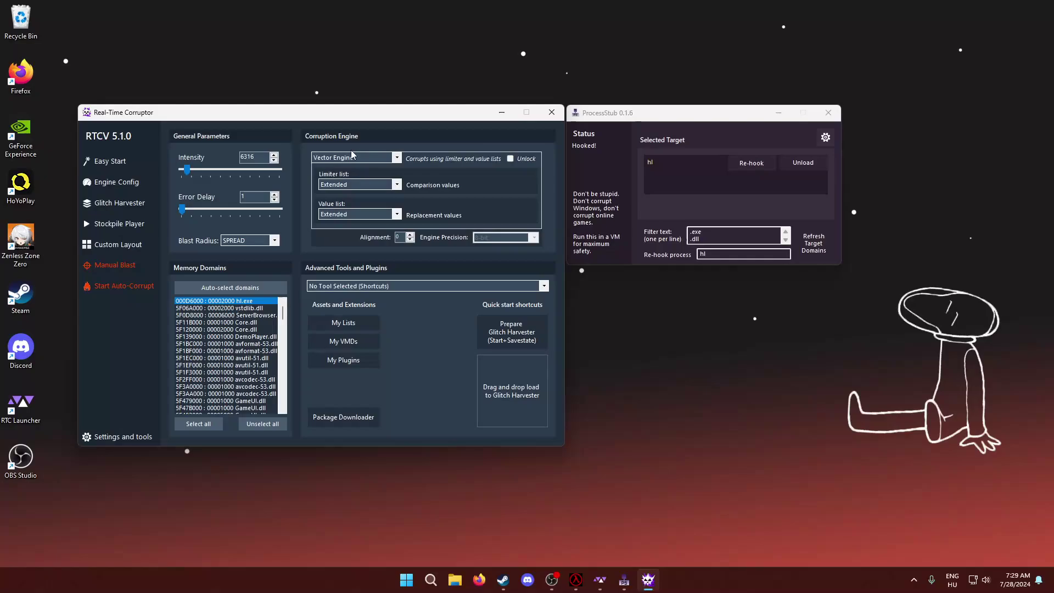
Step: Switch to Half-Life and load the map c1a0 through the developer console to play it
{"action": "mouse_move", "coordinate": [576, 580]}
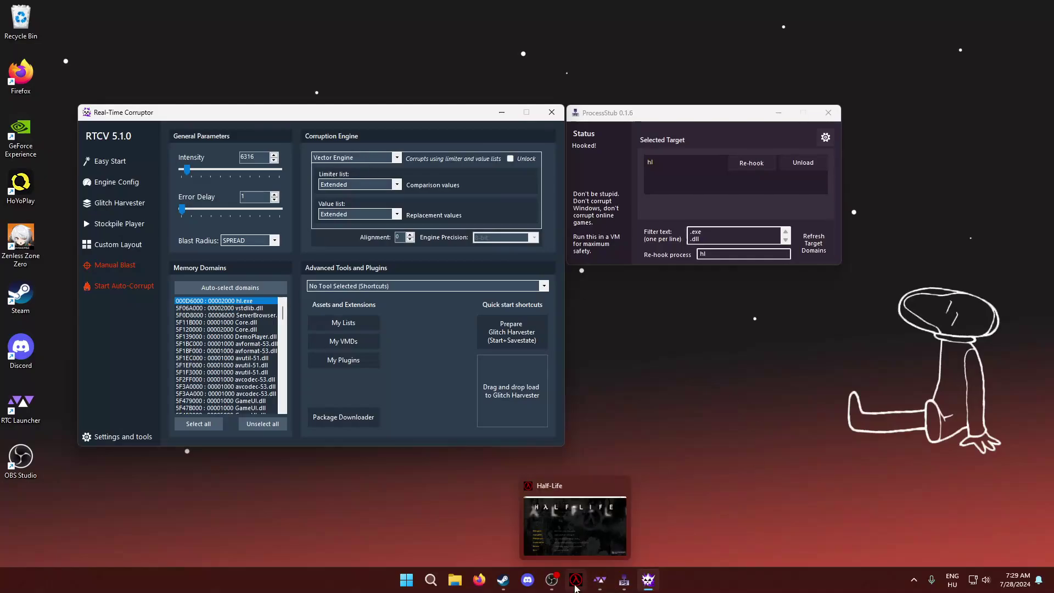
{"action": "left_click", "coordinate": [566, 509]}
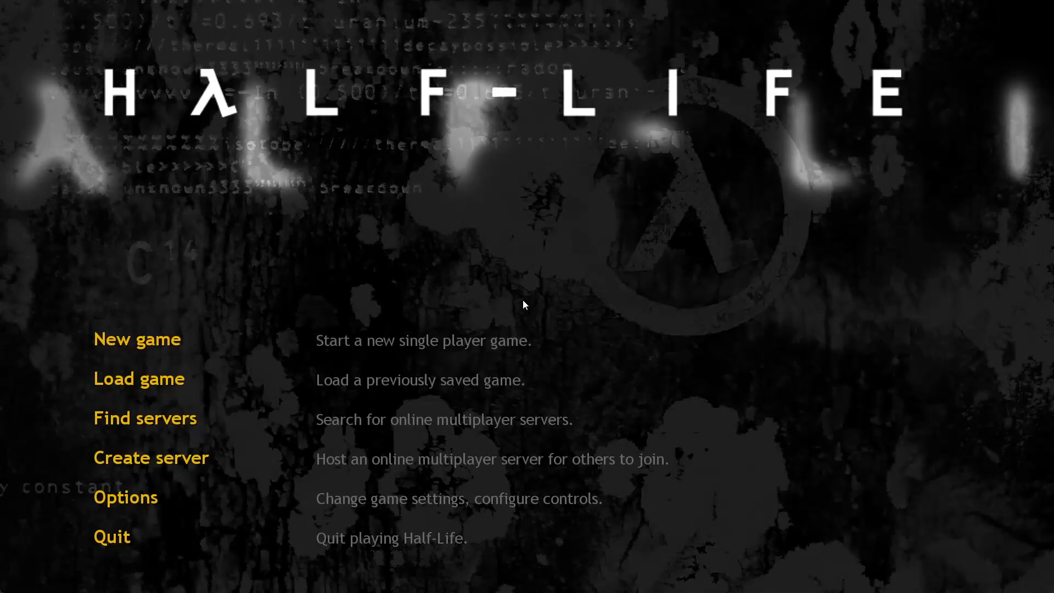
{"action": "key", "text": "grave"}
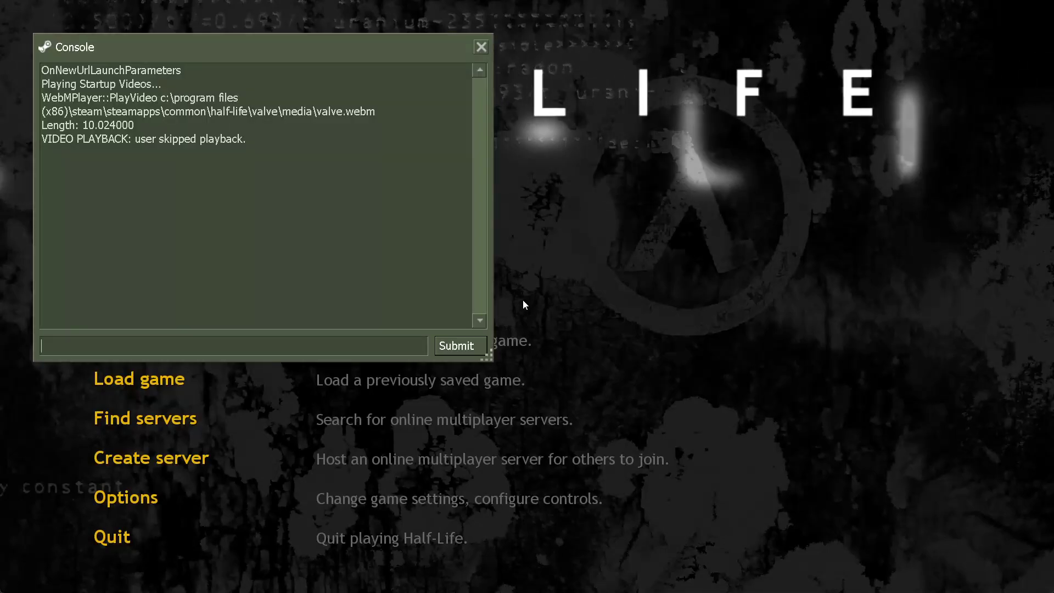
{"action": "type", "text": "map"}
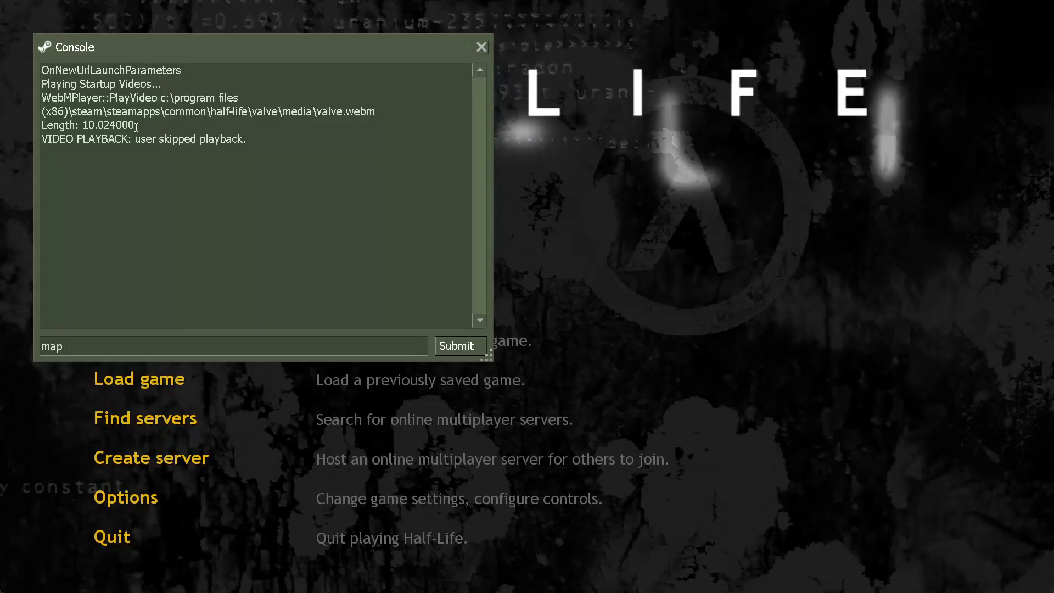
{"action": "left_click_drag", "start_coordinate": [135, 125], "coordinate": [132, 126]}
{"action": "key", "text": "super+c"}
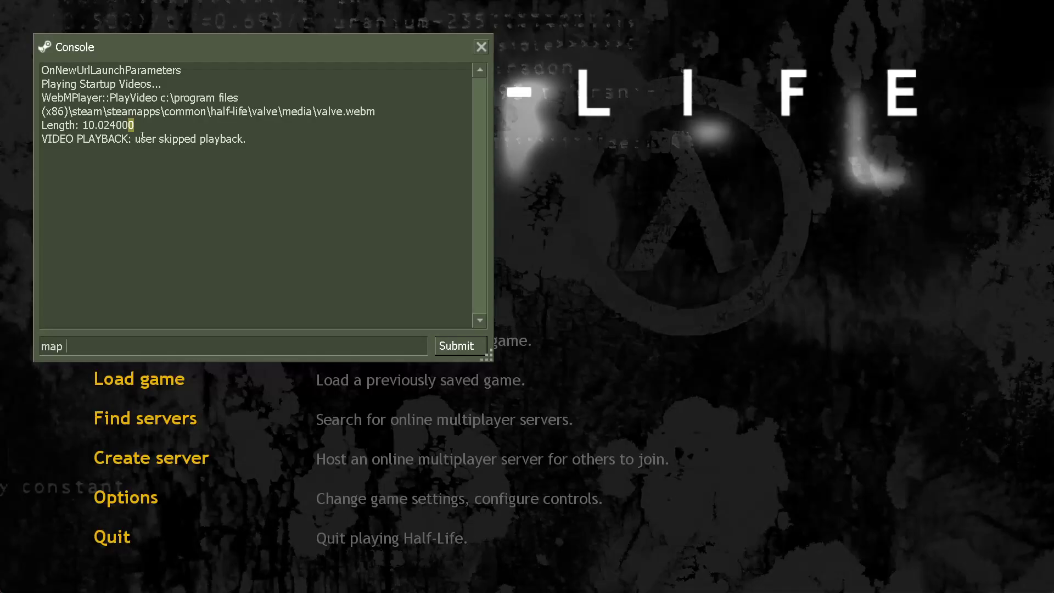
{"action": "type", "text": "c1a"}
{"action": "right_click", "coordinate": [105, 346]}
{"action": "left_click", "coordinate": [117, 394]}
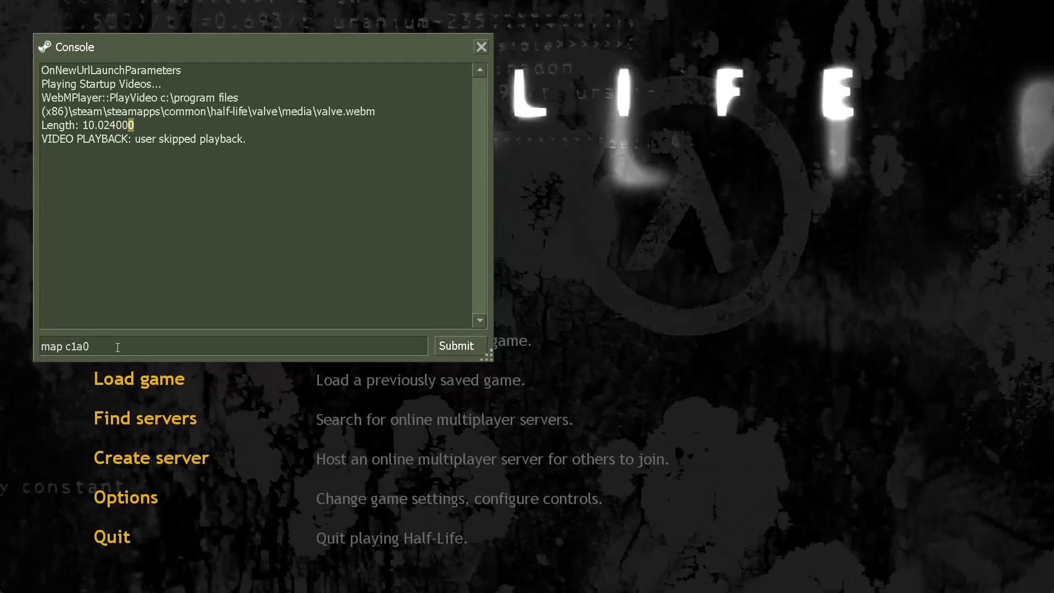
{"action": "key", "text": "Return"}
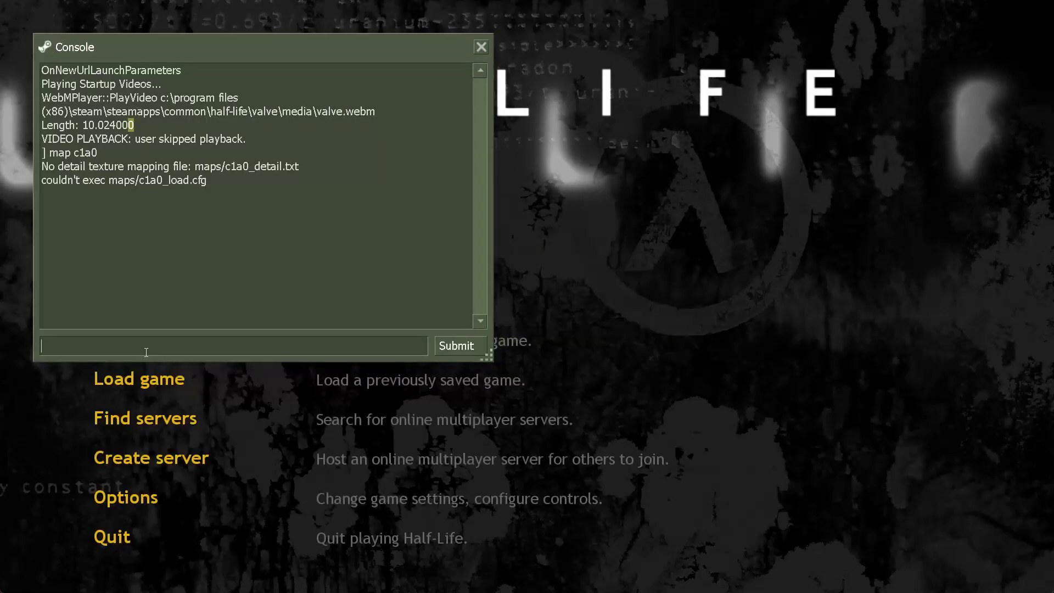
{"action": "key", "text": "Escape"}
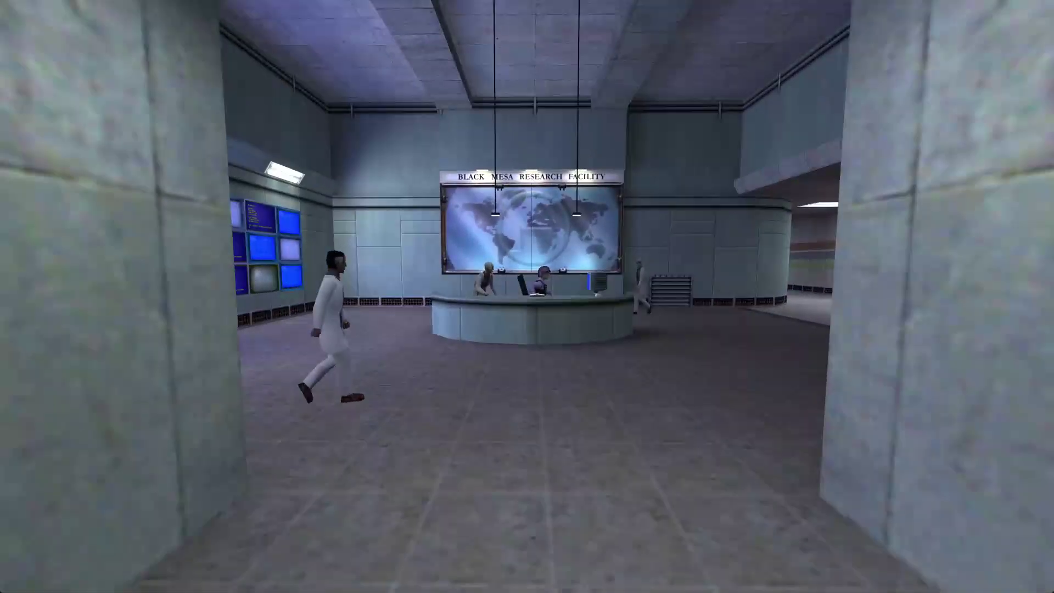
{"action": "key", "text": "Escape"}
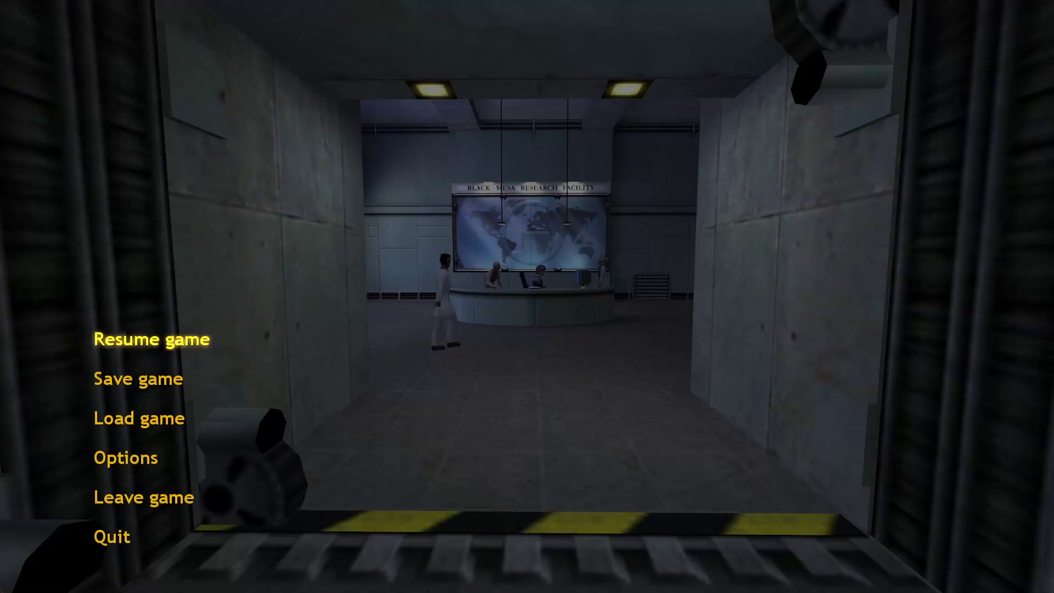
{"action": "key", "text": "Escape"}
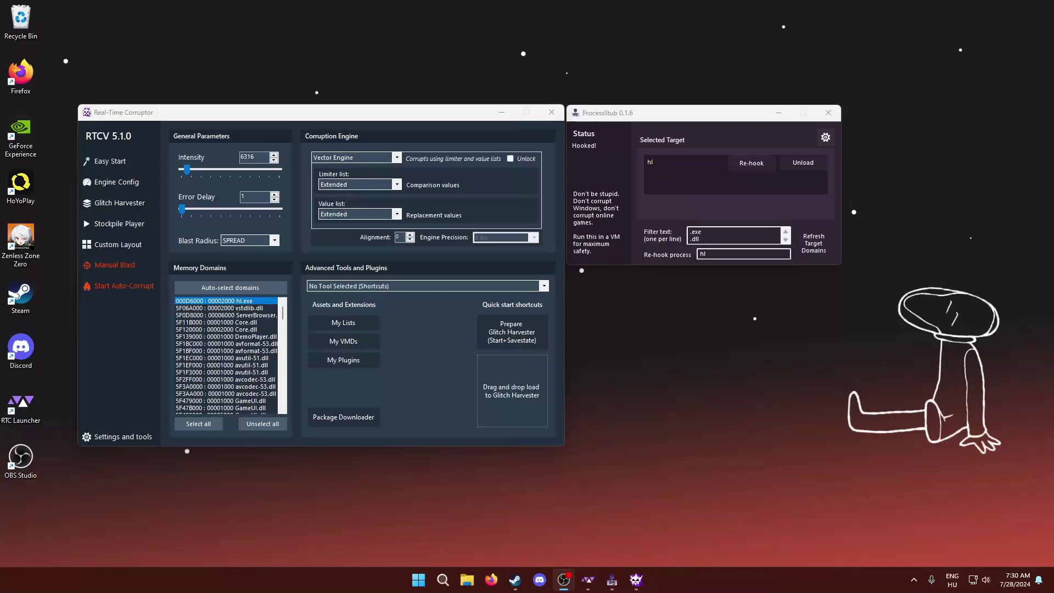
{"action": "key", "text": "super+e"}
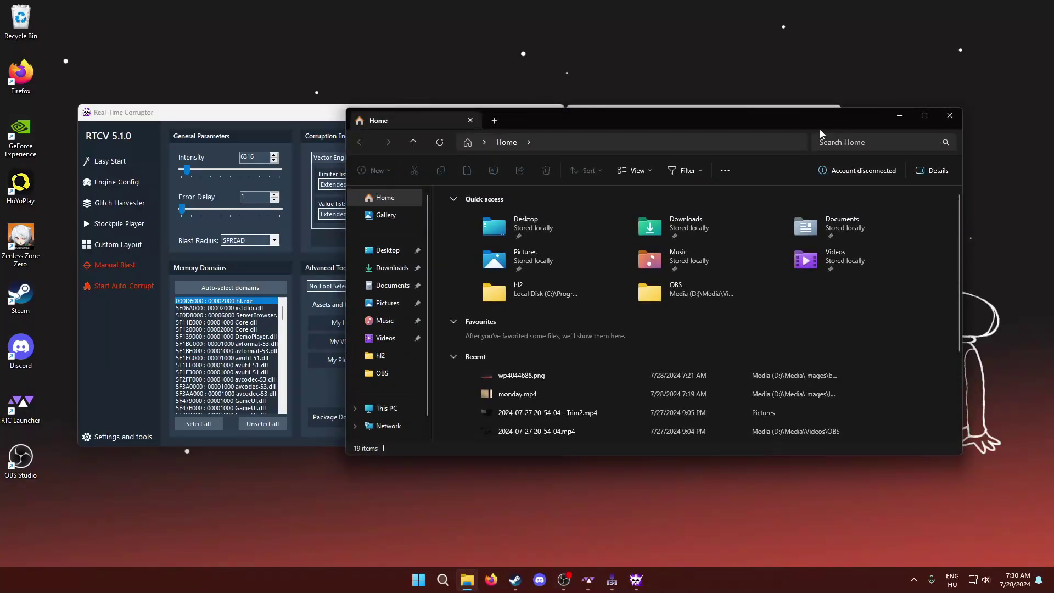
{"action": "left_click", "coordinate": [950, 115]}
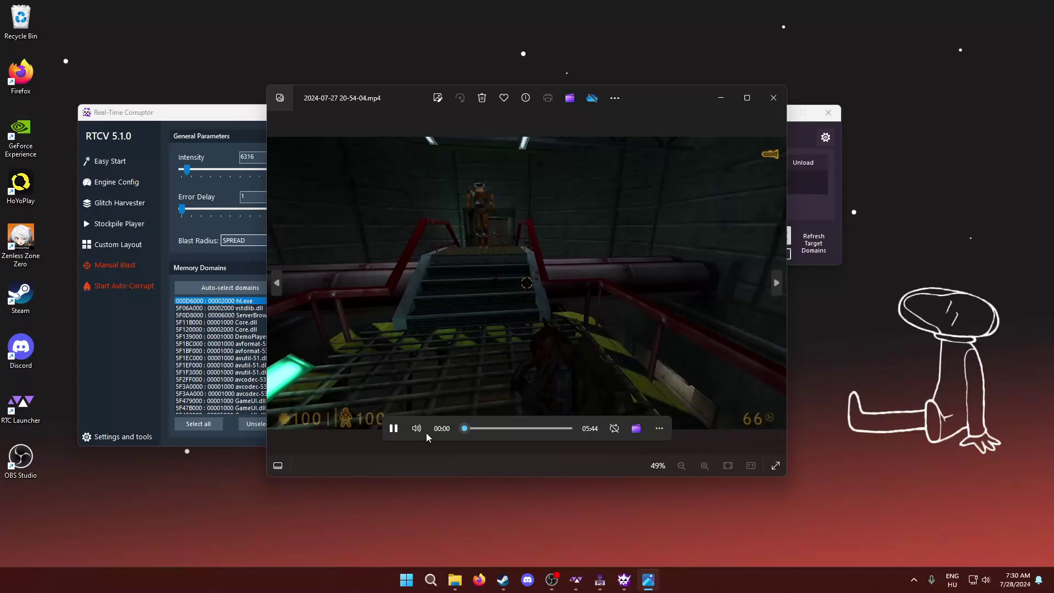
{"action": "left_click", "coordinate": [416, 429]}
{"action": "left_click", "coordinate": [393, 429]}
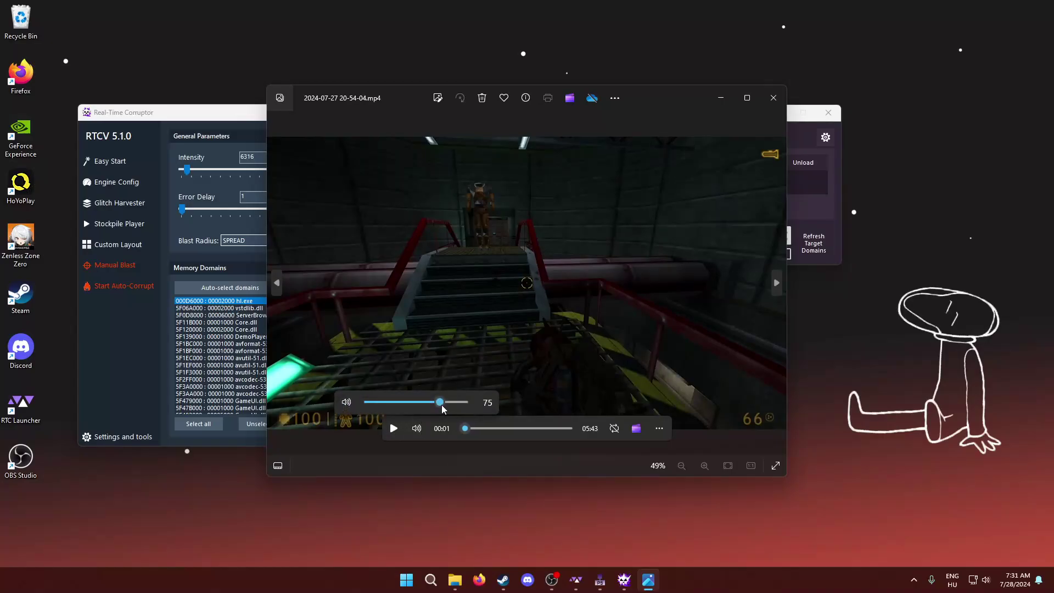
{"action": "left_click", "coordinate": [496, 429]}
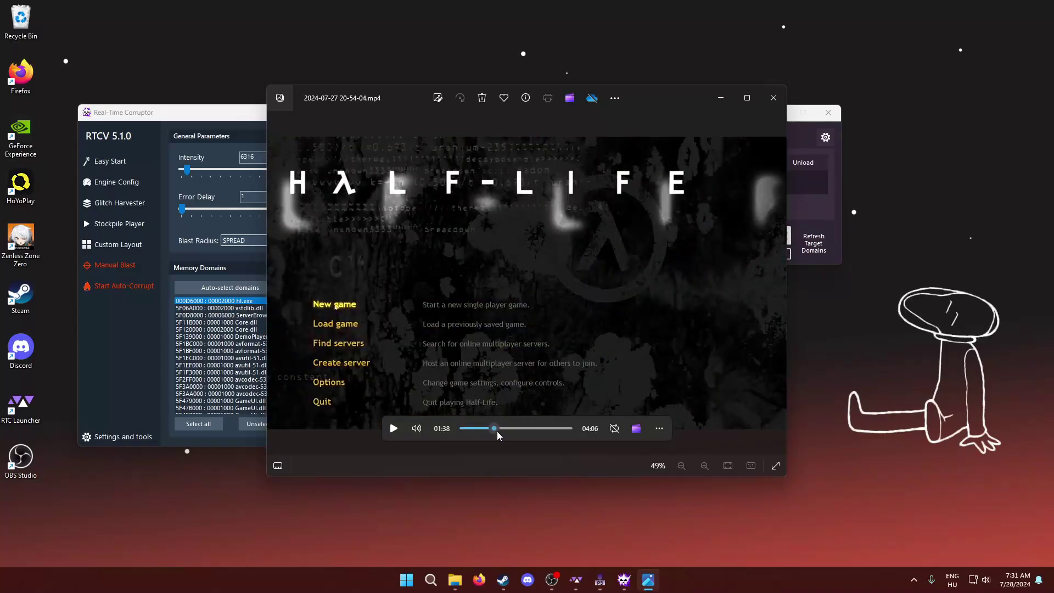
{"action": "left_click_drag", "start_coordinate": [498, 432], "coordinate": [528, 432]}
{"action": "left_click", "coordinate": [401, 431]}
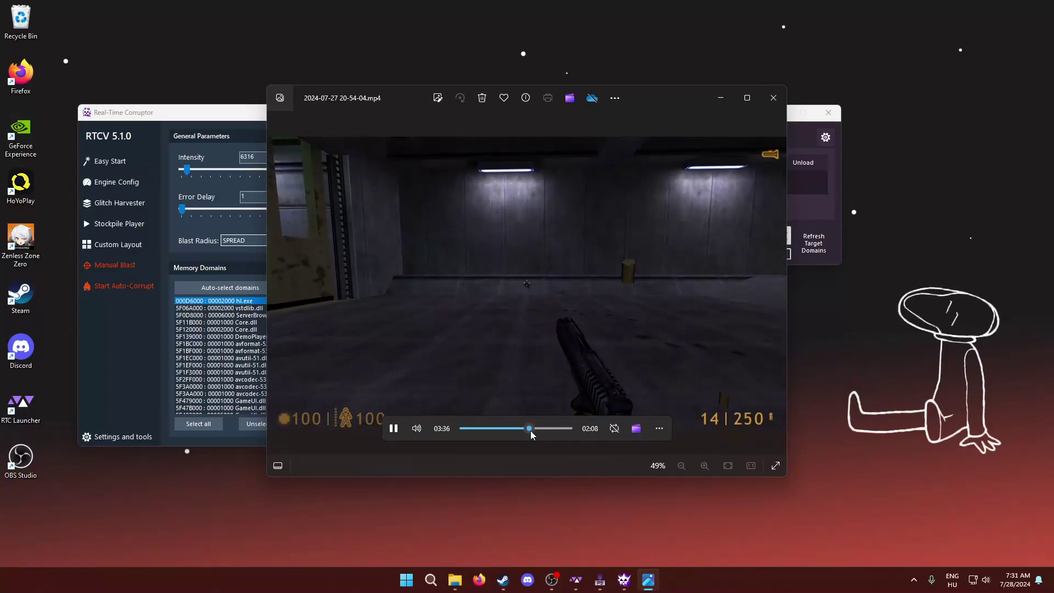
{"action": "left_click_drag", "start_coordinate": [531, 432], "coordinate": [536, 431]}
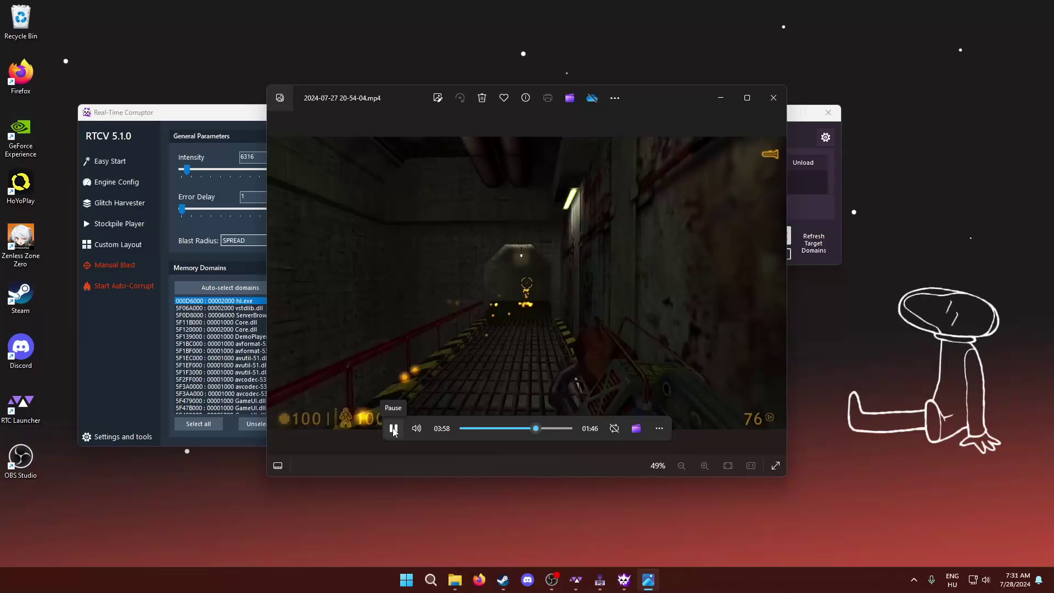
{"action": "left_click", "coordinate": [394, 429]}
{"action": "left_click", "coordinate": [774, 97]}
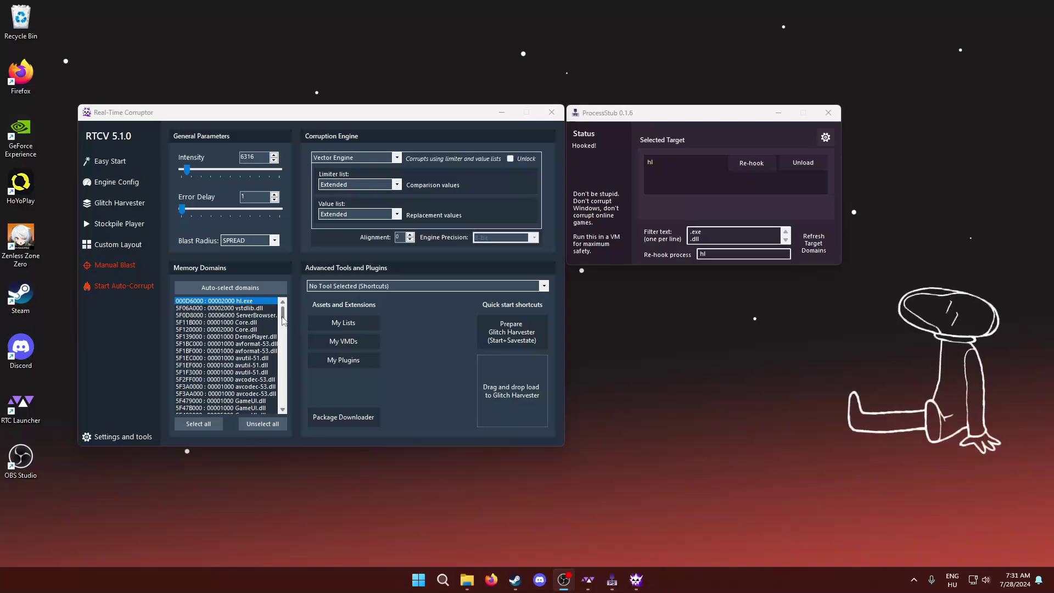
Step: Check the client.dll entries in the memory domain selection of Real-Time Corruptor
{"action": "left_click_drag", "start_coordinate": [283, 314], "coordinate": [254, 336]}
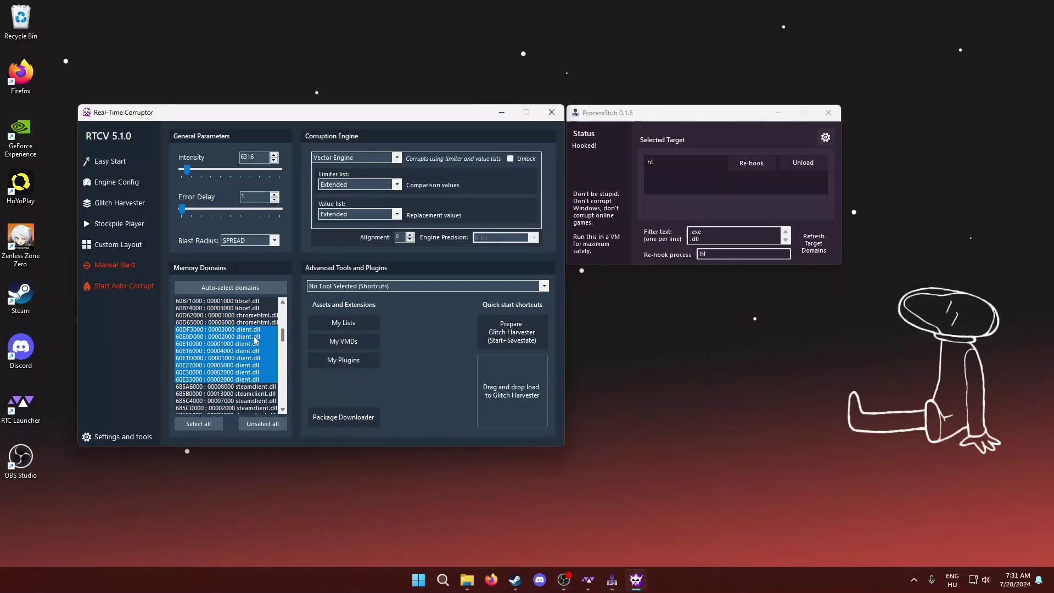
{"action": "left_click", "coordinate": [249, 289]}
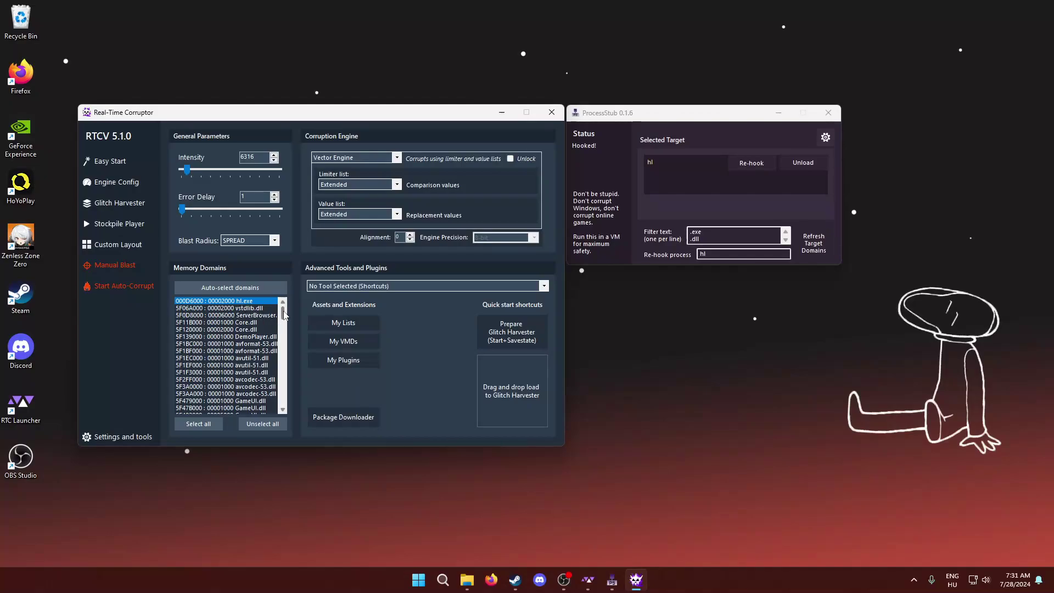
Step: Launch Half-Life again from the Steam library, minimize Steam and skip the startup video
{"action": "left_click", "coordinate": [519, 582]}
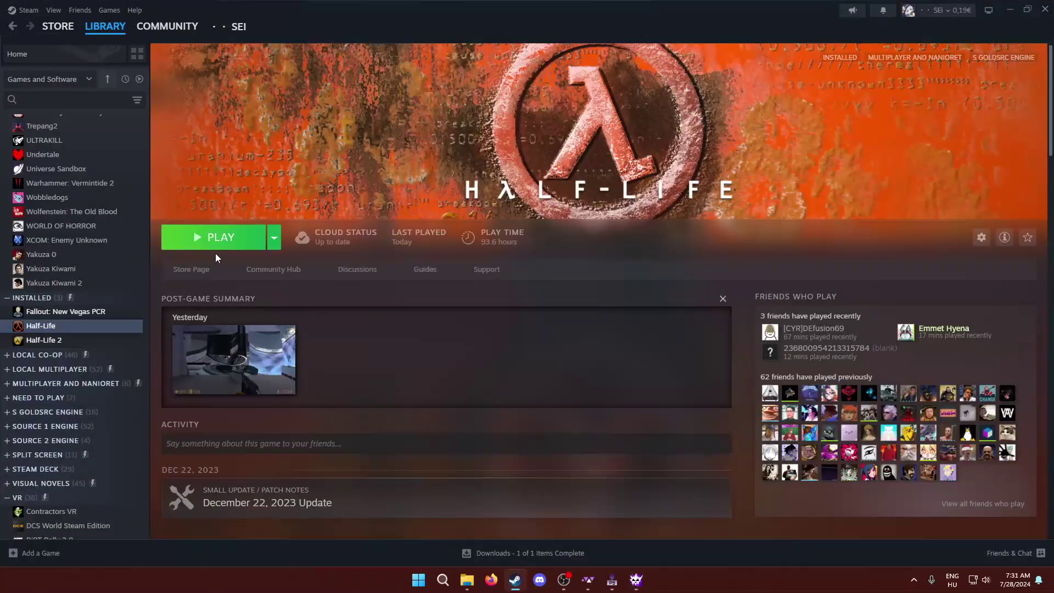
{"action": "left_click", "coordinate": [216, 244]}
{"action": "left_click", "coordinate": [1011, 10]}
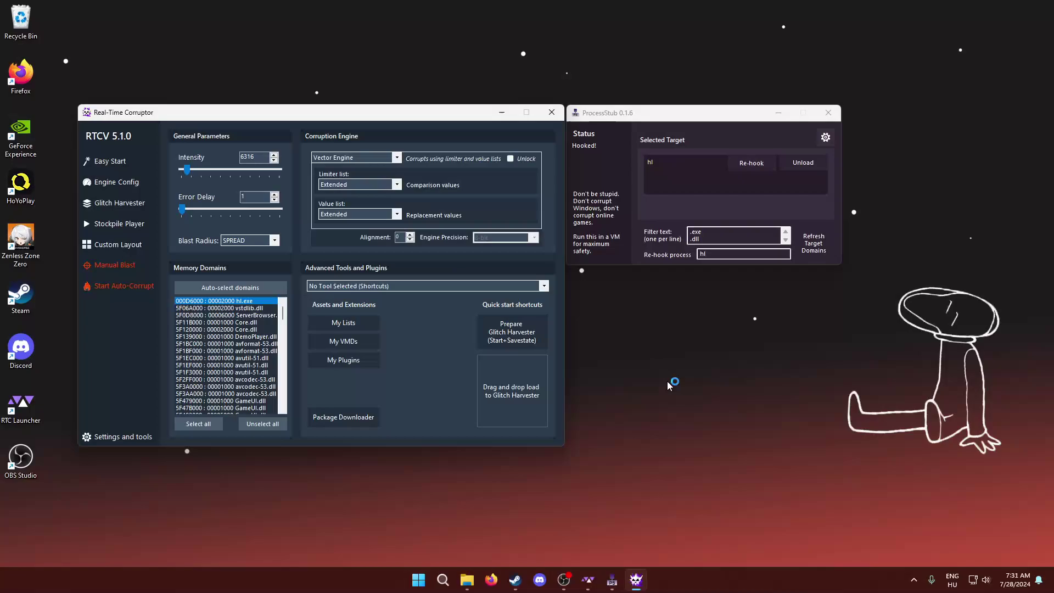
{"action": "key", "text": "Escape"}
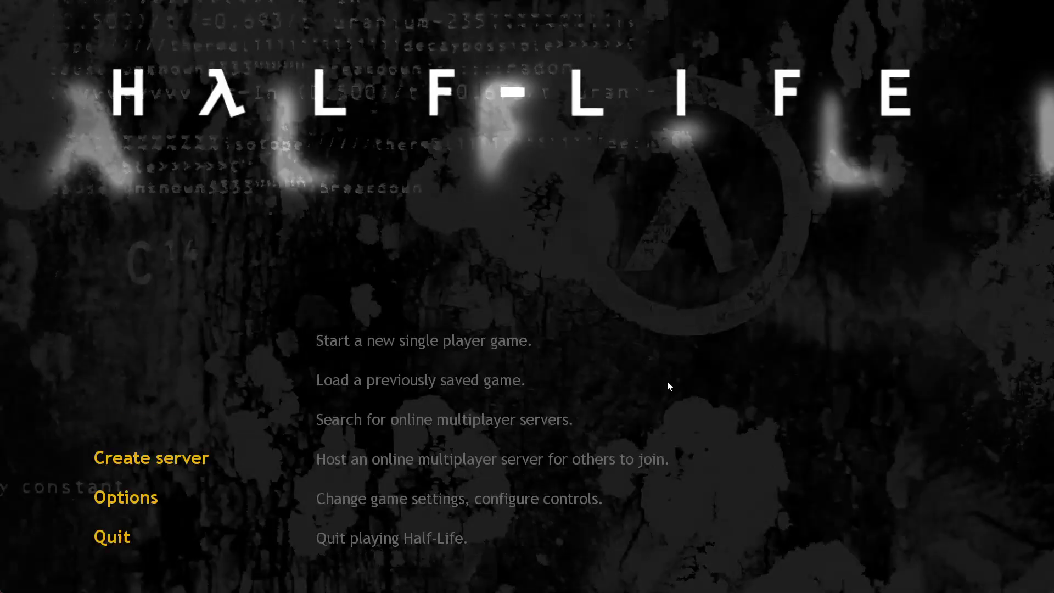
Step: Leave the game, close Real-Time Corruptor together with ProcessStub, and switch to RTC Launcher
{"action": "key", "text": "alt+Tab"}
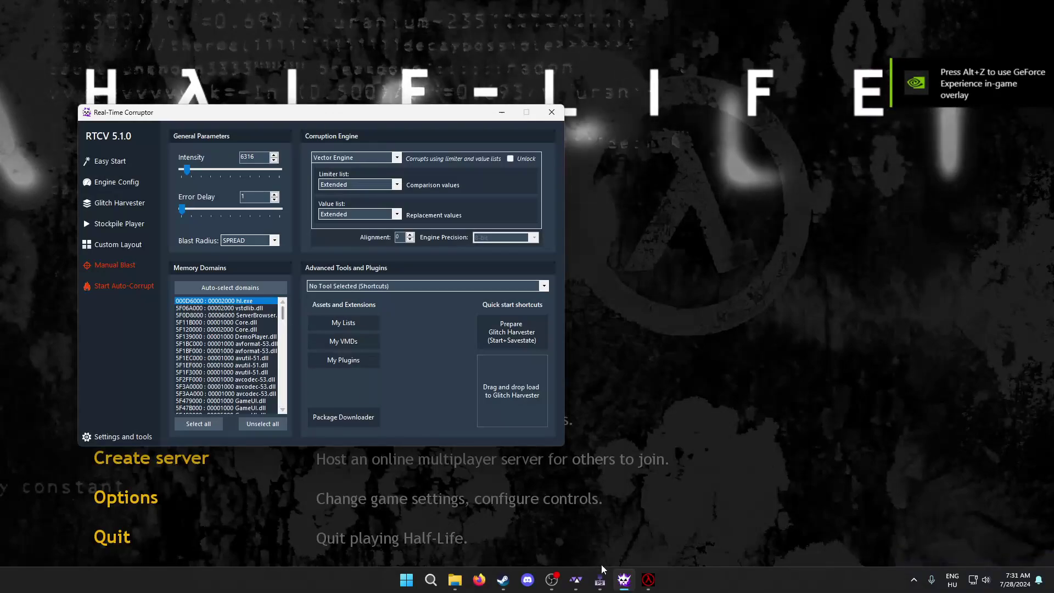
{"action": "left_click", "coordinate": [603, 581]}
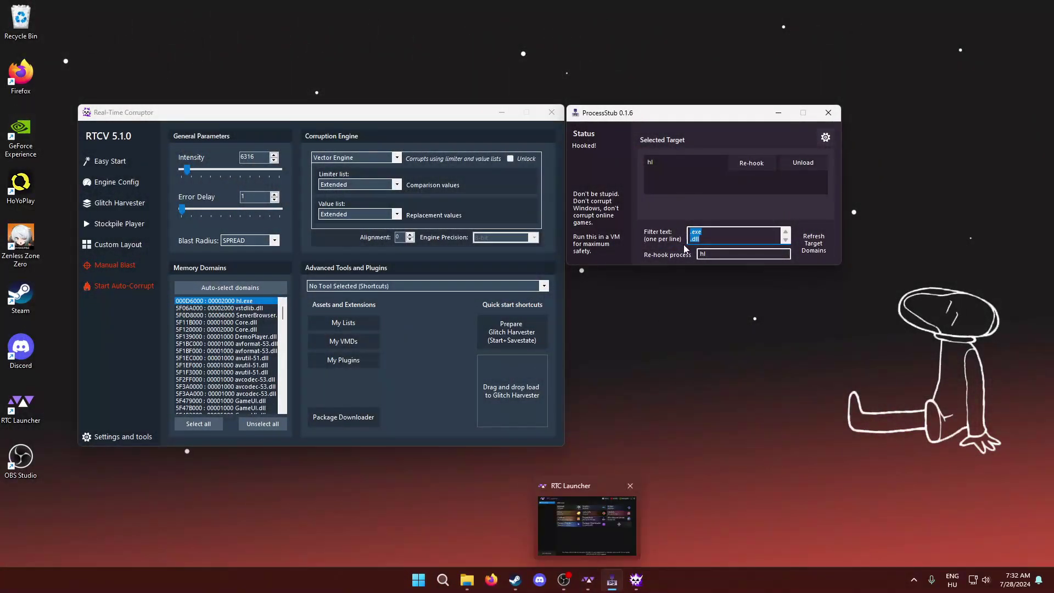
{"action": "left_click_drag", "start_coordinate": [680, 116], "coordinate": [686, 116]}
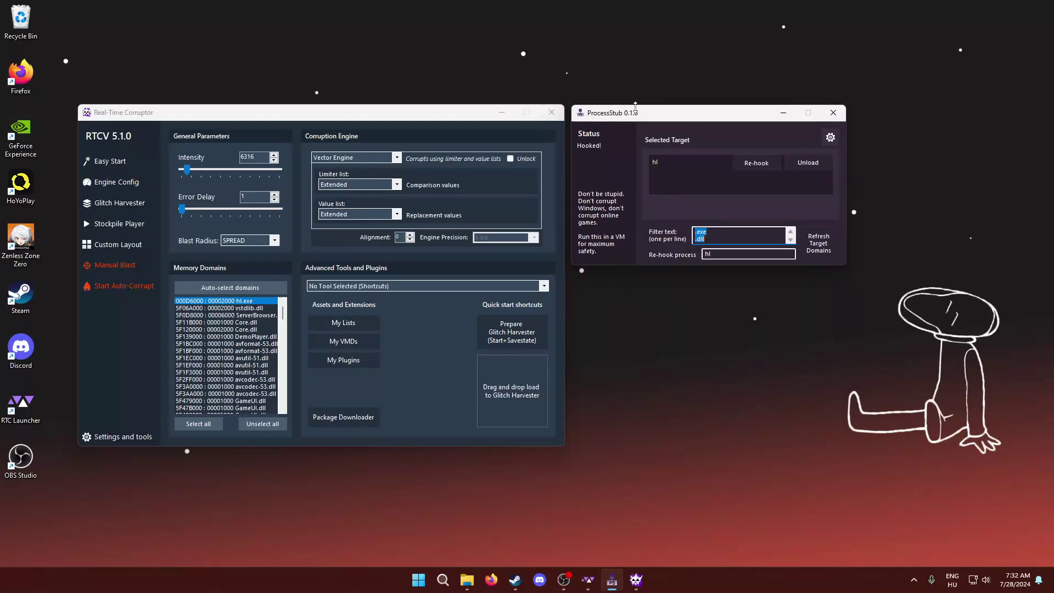
{"action": "left_click", "coordinate": [549, 115]}
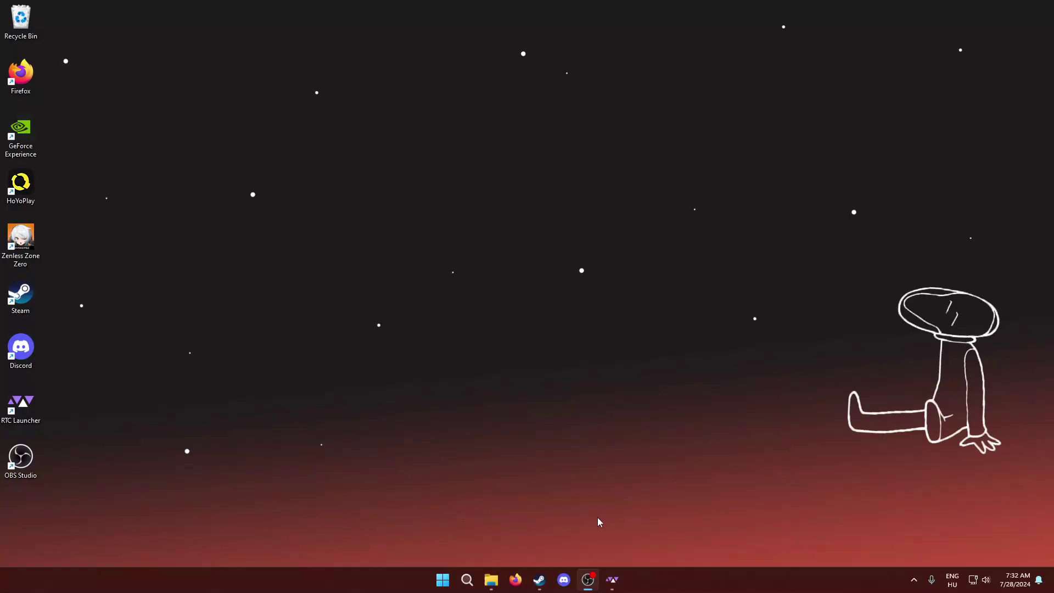
{"action": "left_click", "coordinate": [612, 580]}
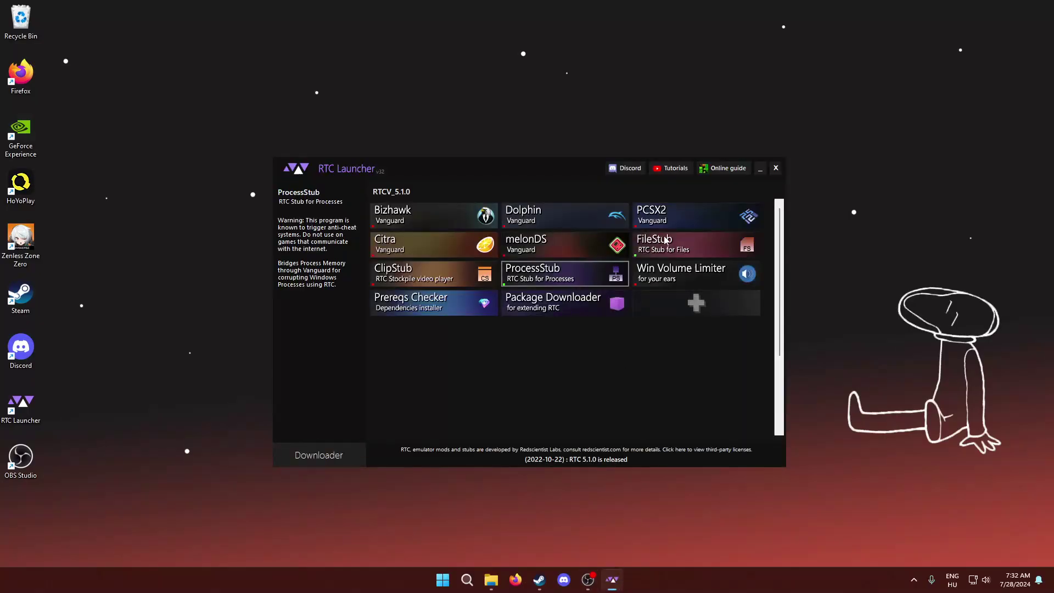
Step: Start ProcessStub from RTC Launcher, filter for hl.exe and client.dll, and hook the hl process of Half-Life
{"action": "left_click", "coordinate": [565, 273]}
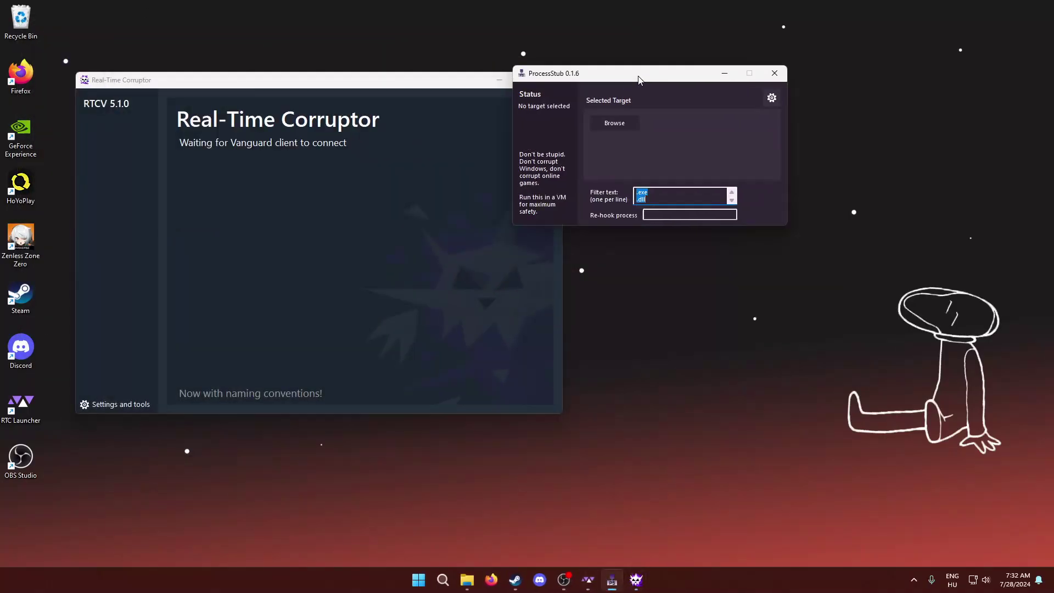
{"action": "left_click_drag", "start_coordinate": [638, 79], "coordinate": [690, 88]}
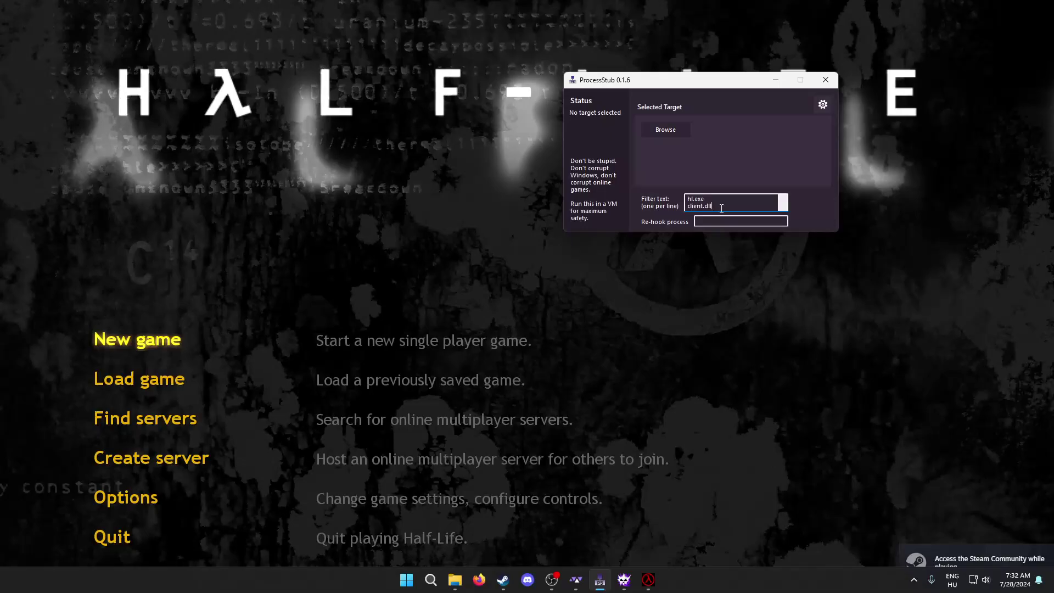
{"action": "left_click", "coordinate": [667, 130]}
{"action": "left_click", "coordinate": [44, 185]}
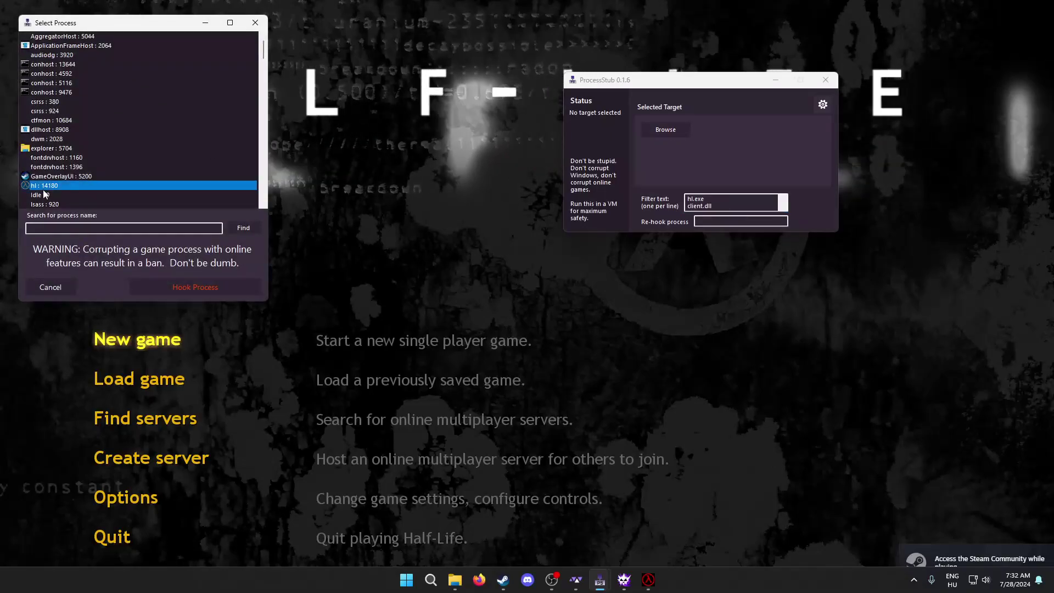
{"action": "left_click", "coordinate": [187, 289]}
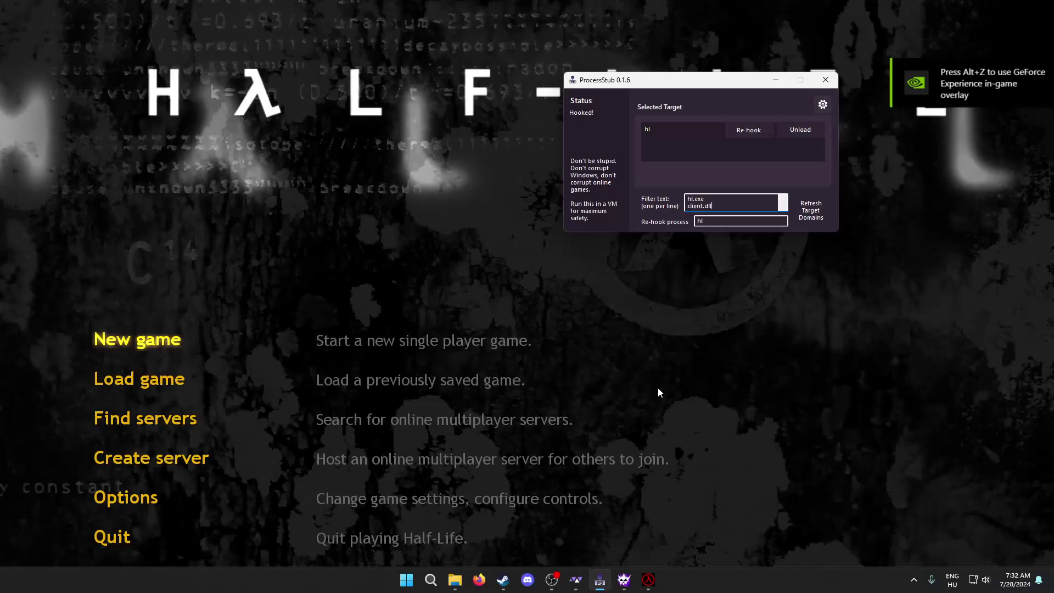
Step: Deselect all steamclient.dll entries in Real-Time Corruptor's memory domains, keeping hl.exe and client.dll selected
{"action": "left_click", "coordinate": [624, 580]}
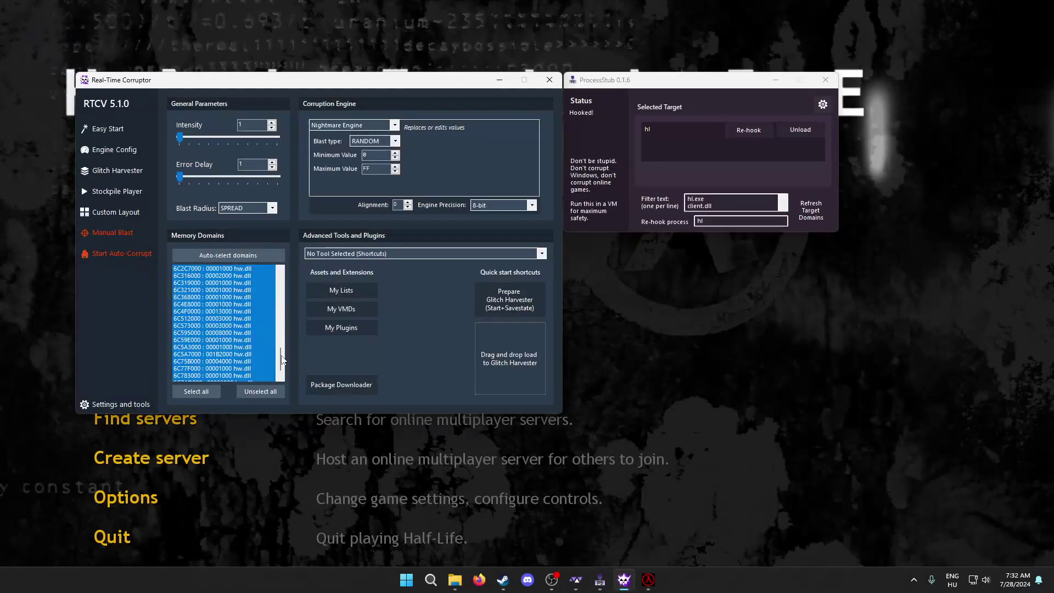
{"action": "scroll", "coordinate": [262, 307], "scroll_direction": "up", "scroll_amount": 15}
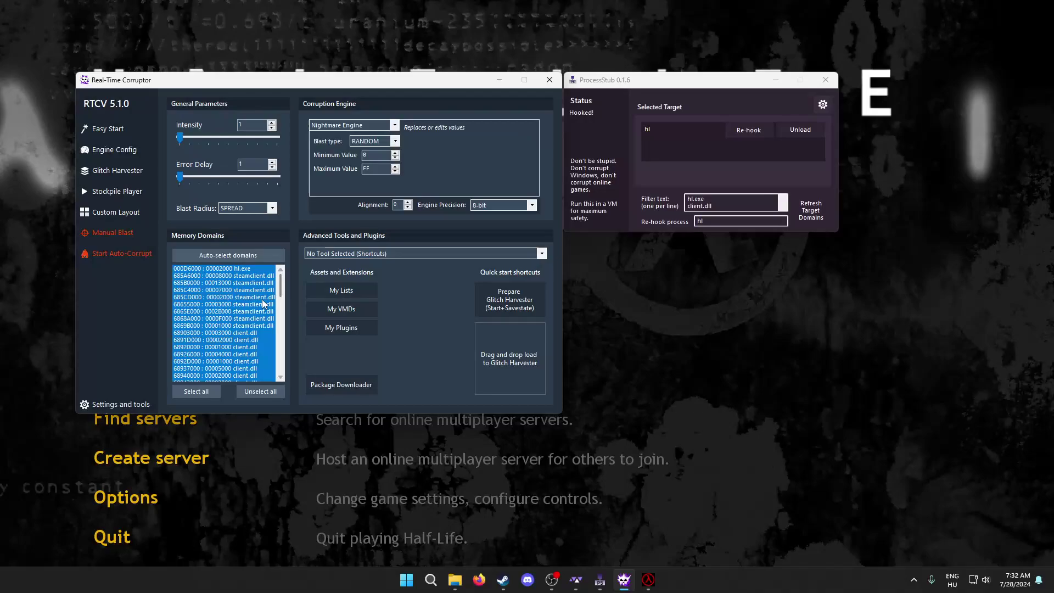
{"action": "left_click", "coordinate": [269, 275]}
{"action": "left_click", "coordinate": [269, 282]}
{"action": "left_click", "coordinate": [270, 296]}
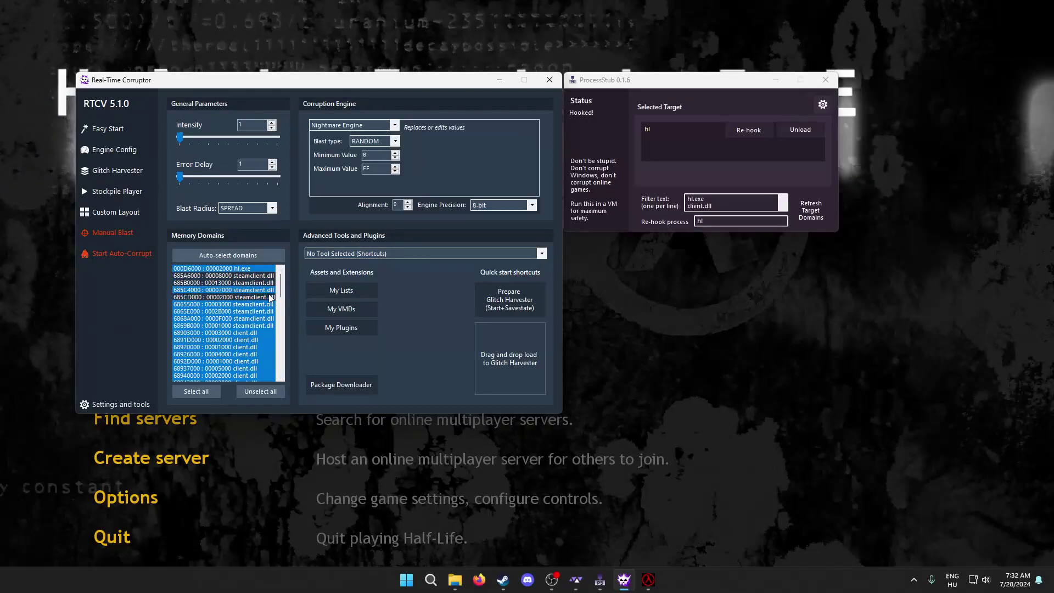
{"action": "left_click", "coordinate": [270, 289]}
{"action": "left_click", "coordinate": [270, 304]}
{"action": "left_click", "coordinate": [269, 311]}
{"action": "left_click", "coordinate": [269, 318]}
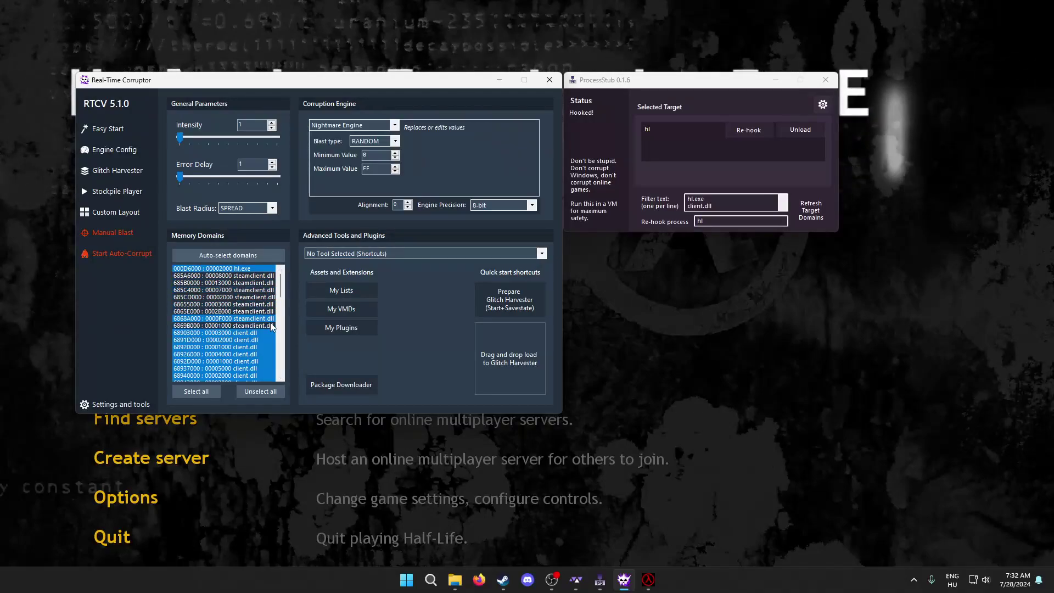
{"action": "left_click", "coordinate": [268, 325]}
{"action": "mouse_move", "coordinate": [280, 286]}
{"action": "left_mouse_down"}
{"action": "mouse_move", "coordinate": [288, 369]}
{"action": "mouse_move", "coordinate": [282, 269]}
{"action": "left_mouse_up"}
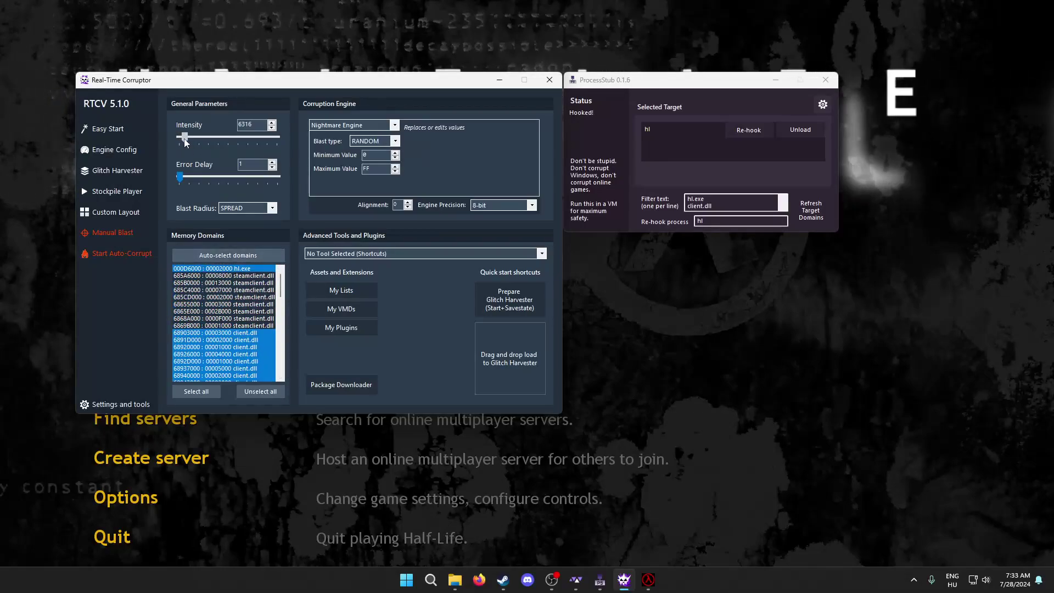
Step: Set the intensity to 6316 and the corruption engine to Vector Engine with the Extended limiter and value lists
{"action": "left_click", "coordinate": [361, 126]}
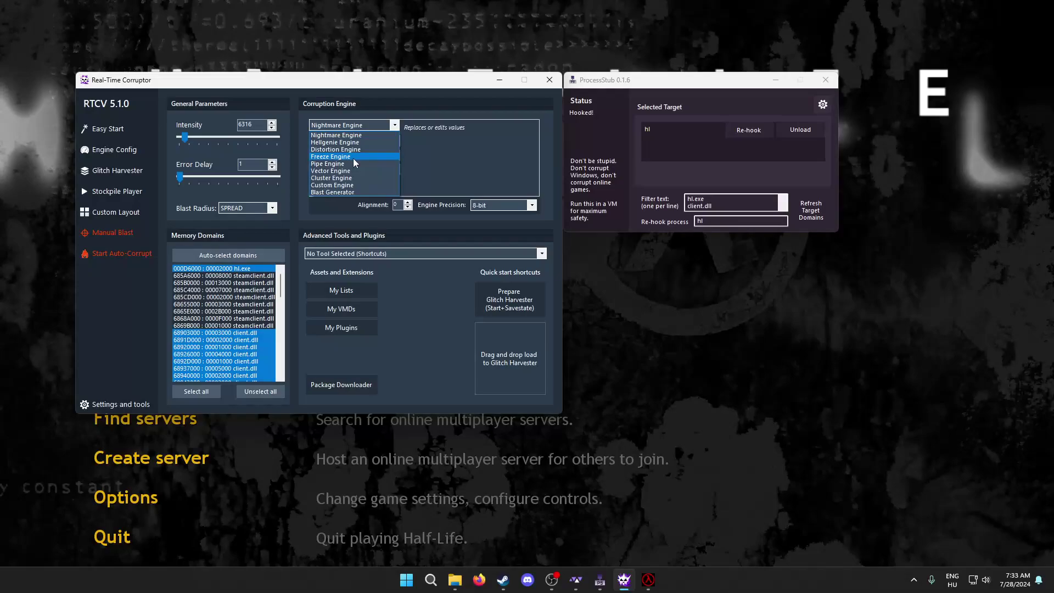
{"action": "left_click", "coordinate": [351, 171]}
{"action": "left_click", "coordinate": [339, 127]}
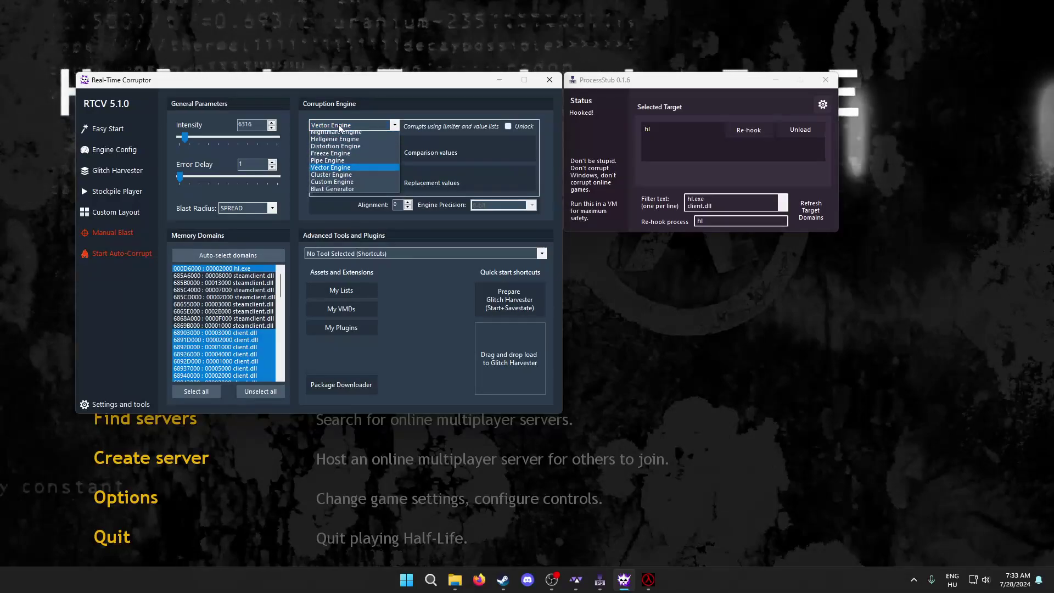
{"action": "left_click", "coordinate": [338, 128]}
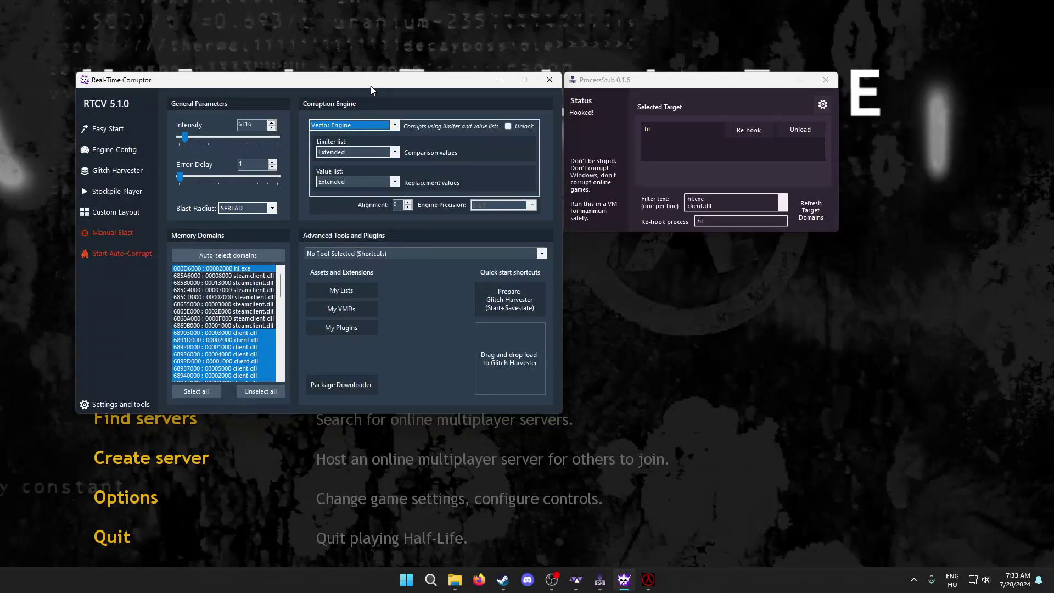
{"action": "mouse_move", "coordinate": [371, 89]}
{"action": "left_mouse_down"}
{"action": "mouse_move", "coordinate": [726, 309]}
{"action": "mouse_move", "coordinate": [378, 89]}
{"action": "left_mouse_up"}
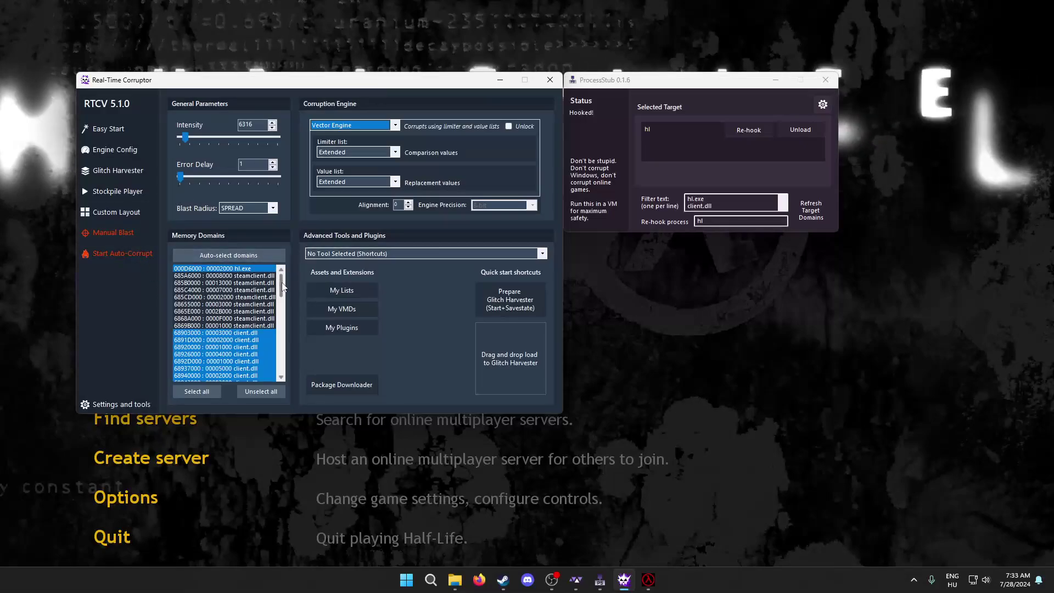
{"action": "mouse_move", "coordinate": [281, 288]}
{"action": "left_mouse_down"}
{"action": "mouse_move", "coordinate": [283, 314]}
{"action": "mouse_move", "coordinate": [288, 282]}
{"action": "left_mouse_up"}
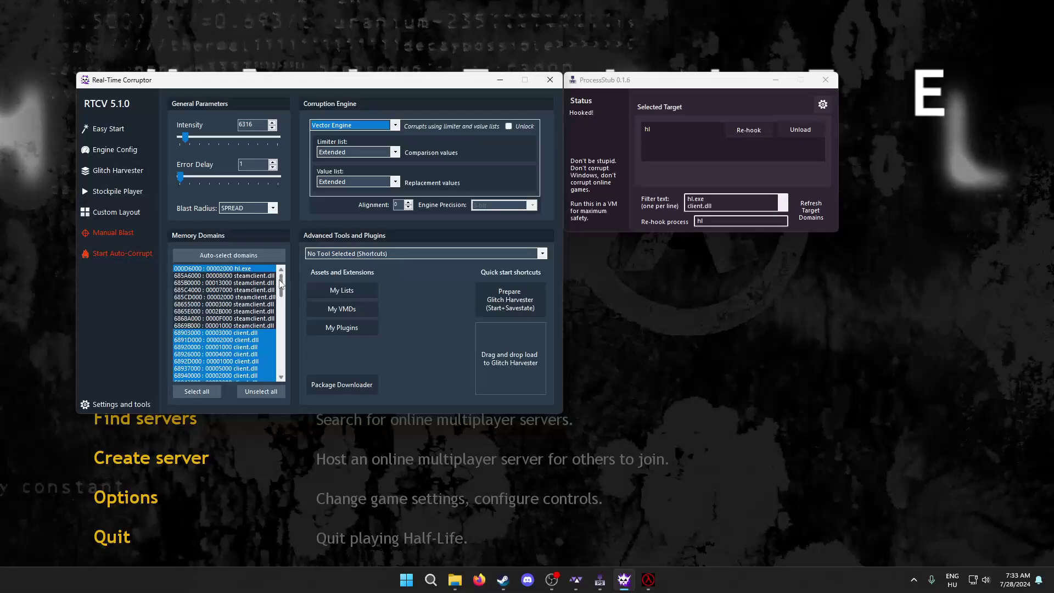
Step: Return to Half-Life and load the map c1a0 through the developer console
{"action": "left_click", "coordinate": [41, 516]}
{"action": "key", "text": "grave"}
{"action": "type", "text": "m"}
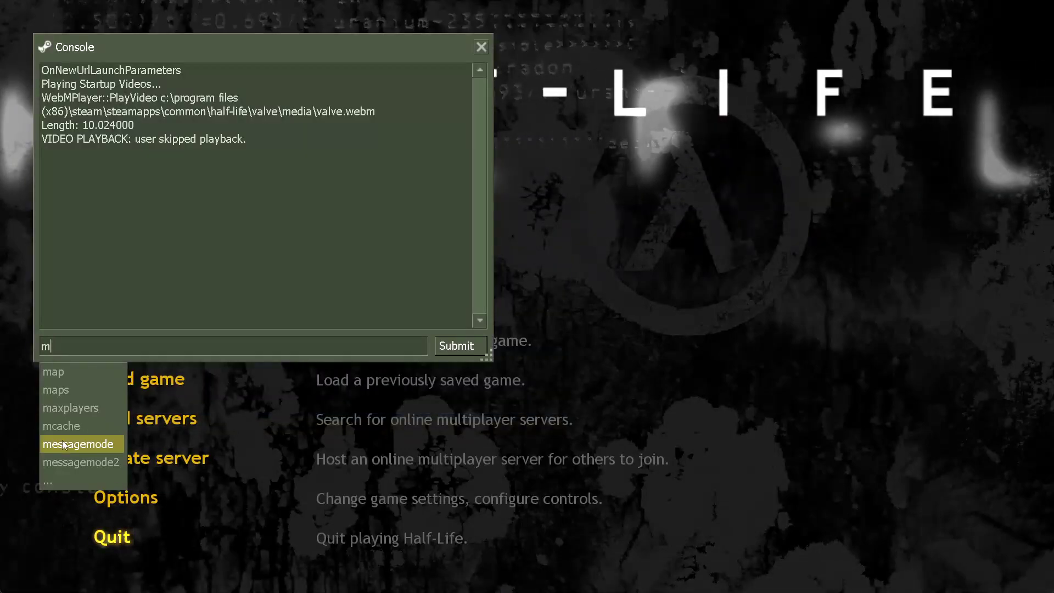
{"action": "type", "text": "ap c1a0"}
{"action": "key", "text": "Return"}
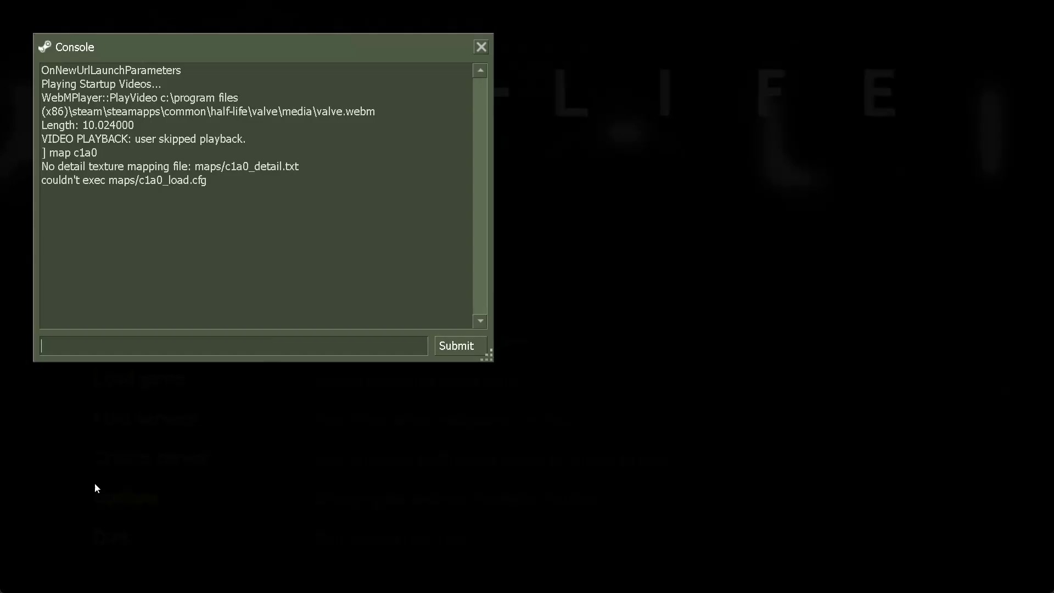
Step: Move back and forth in the entrance corridor of Anomalous Materials to examine the corrupted game's behaviour
{"action": "key", "text": "s"}
{"action": "key", "text": "w"}
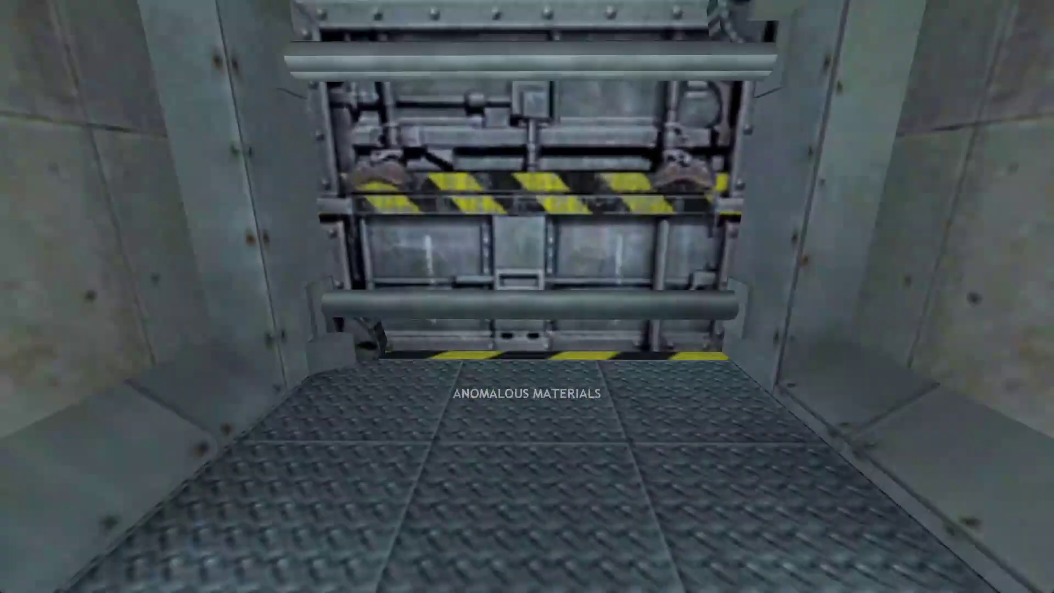
{"action": "key", "text": "s"}
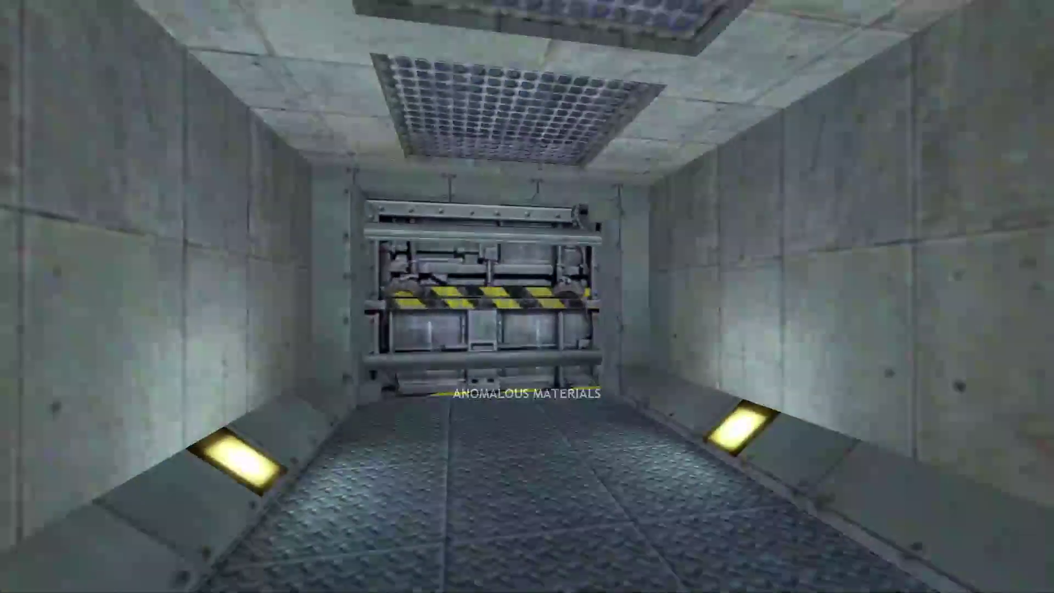
{"action": "key", "text": "w"}
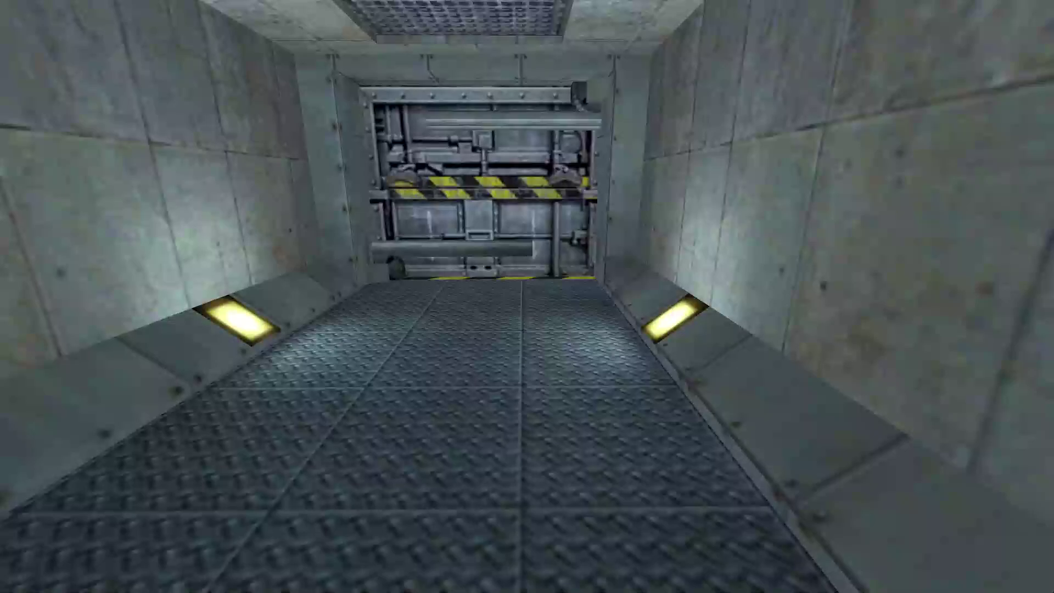
{"action": "key", "text": "s"}
{"action": "key", "text": "w"}
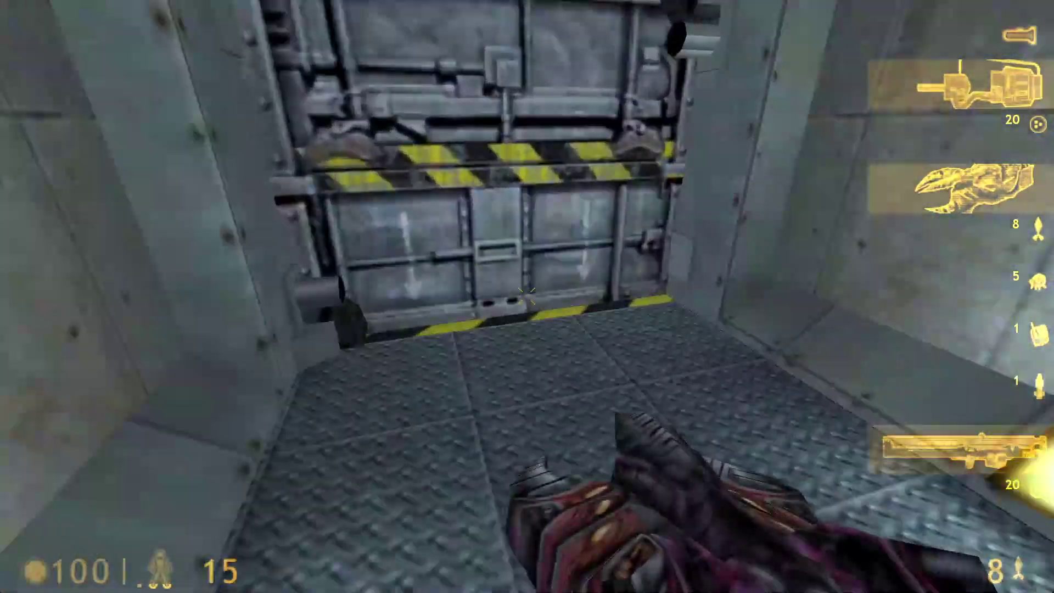
Step: Cycle through the available weapons in the entrance corridor and test-fire them, ending with the revolver
{"action": "key", "text": "s"}
{"action": "key", "text": "1"}
{"action": "left_click", "coordinate": [526, 296]}
{"action": "key", "text": "w"}
{"action": "key", "text": "2"}
{"action": "key", "text": "2"}
{"action": "left_click", "coordinate": [526, 296]}
{"action": "left_click", "coordinate": [527, 297]}
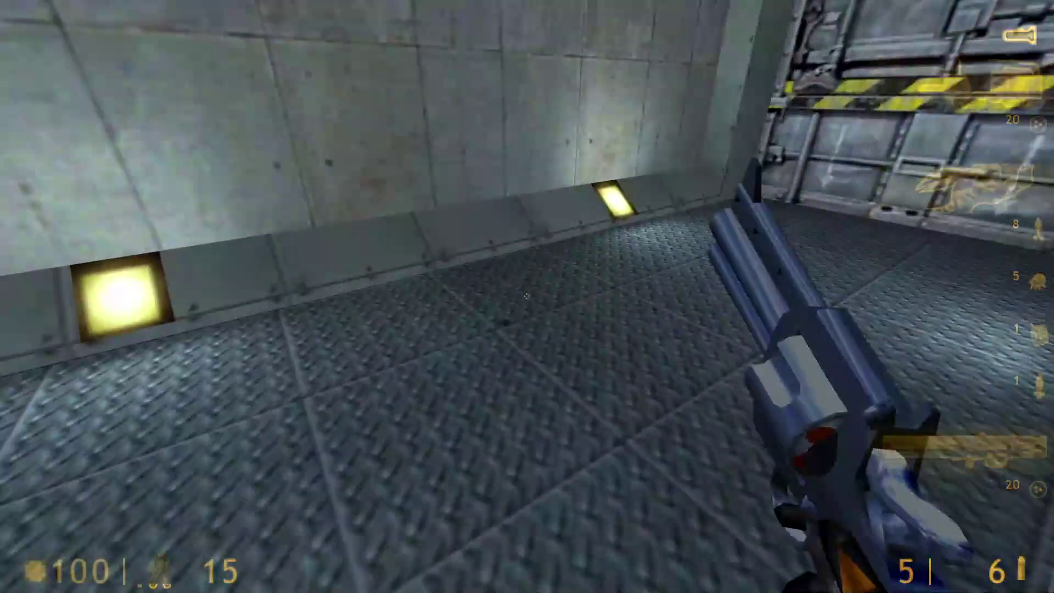
Step: Walk into the lobby, fire the revolver twice and reload it while moving along the reception desk
{"action": "key", "text": "w"}
{"action": "key", "text": "w"}
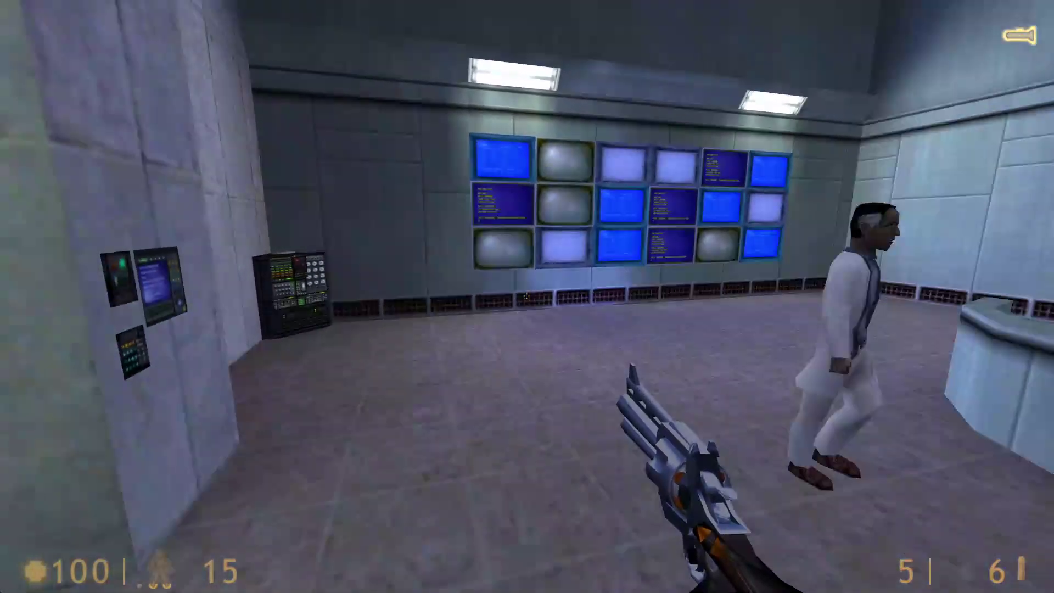
{"action": "left_click", "coordinate": [527, 297]}
{"action": "left_click", "coordinate": [527, 296]}
{"action": "key", "text": "r"}
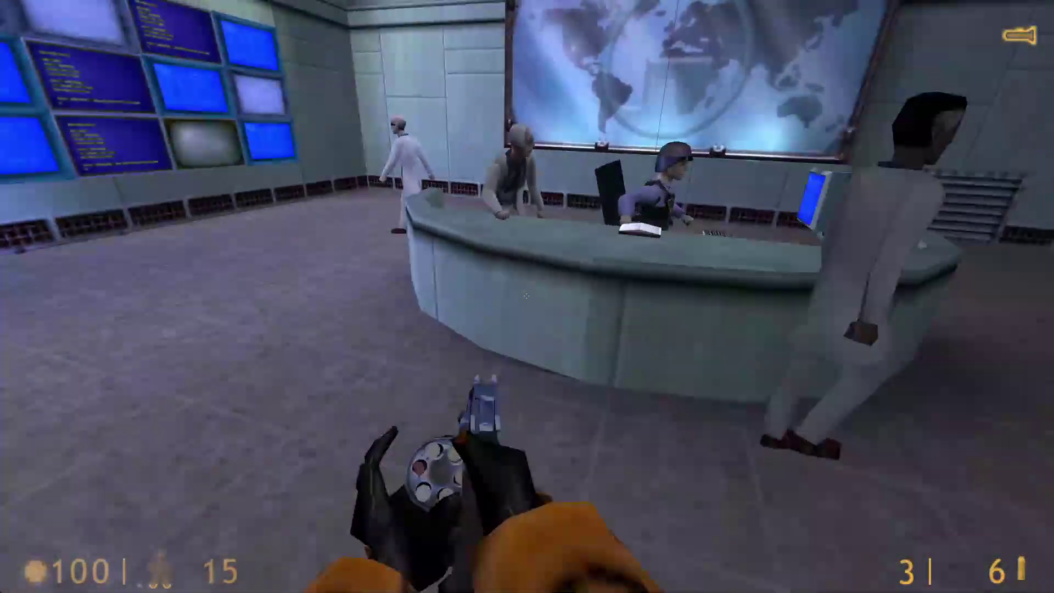
{"action": "key", "text": "w"}
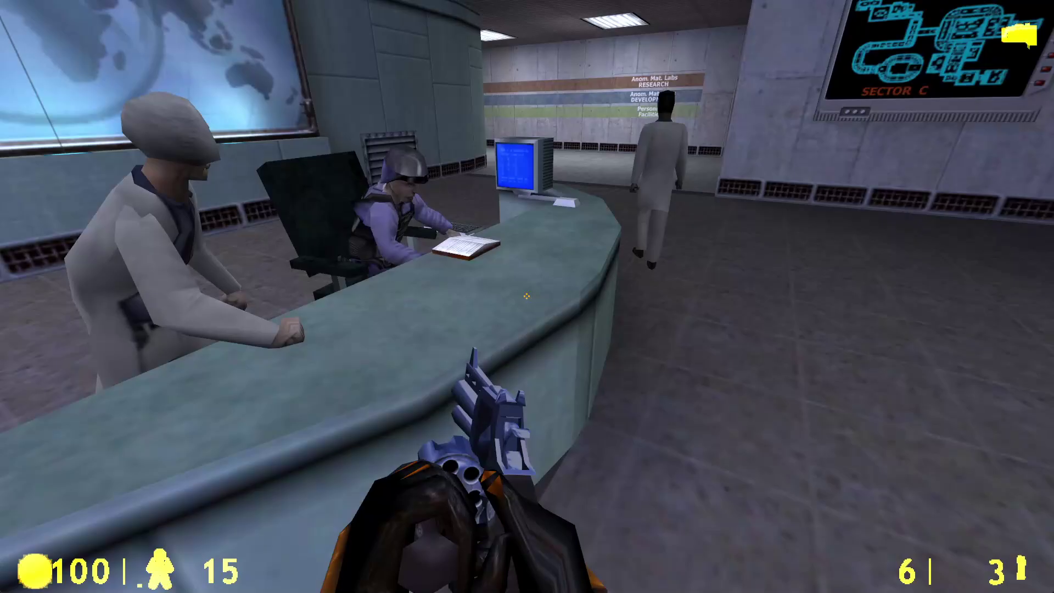
Step: Pause the game and try to reload the map by repeating the previous console command
{"action": "key", "text": "Escape"}
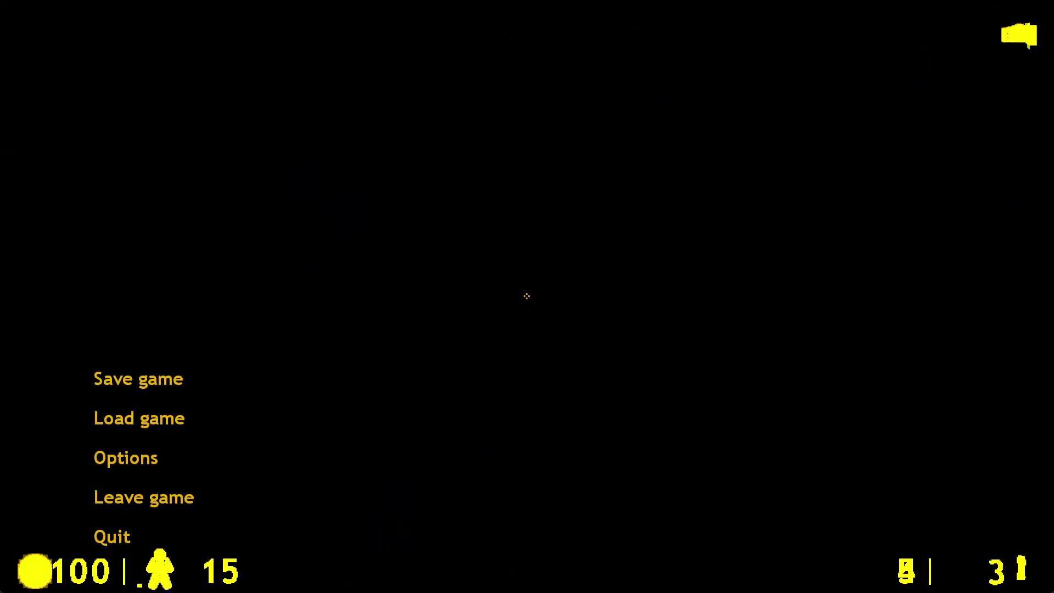
{"action": "scroll", "coordinate": [526, 296], "scroll_direction": "down", "scroll_amount": 3}
{"action": "left_click", "coordinate": [526, 296]}
{"action": "key", "text": "grave"}
{"action": "key", "text": "Up"}
{"action": "key", "text": "Return"}
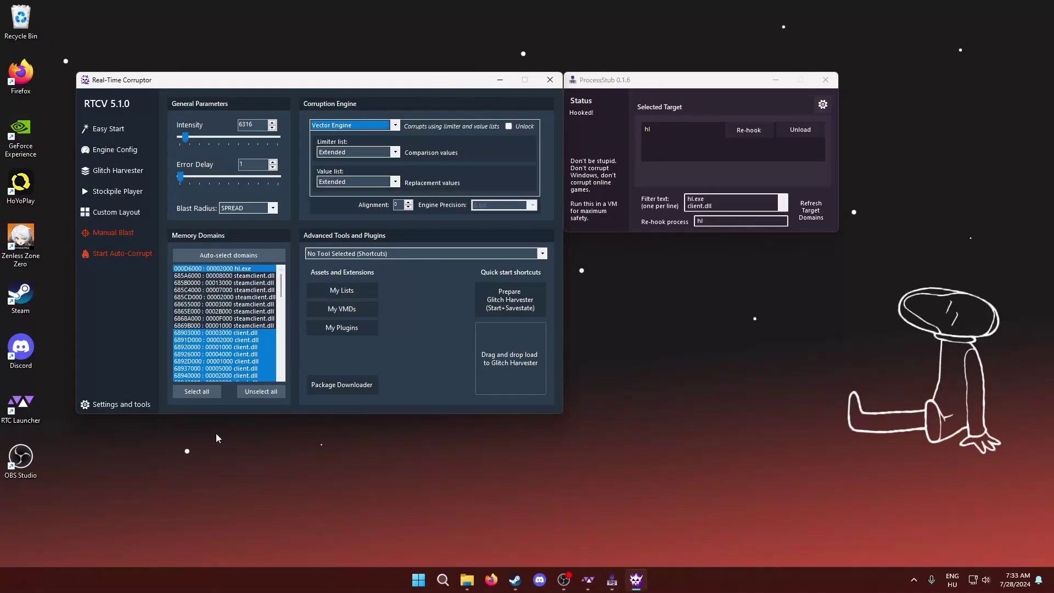
Step: Launch Half-Life again from the Steam library, minimize Steam, skip the startup video and switch out of the game
{"action": "left_click", "coordinate": [515, 581]}
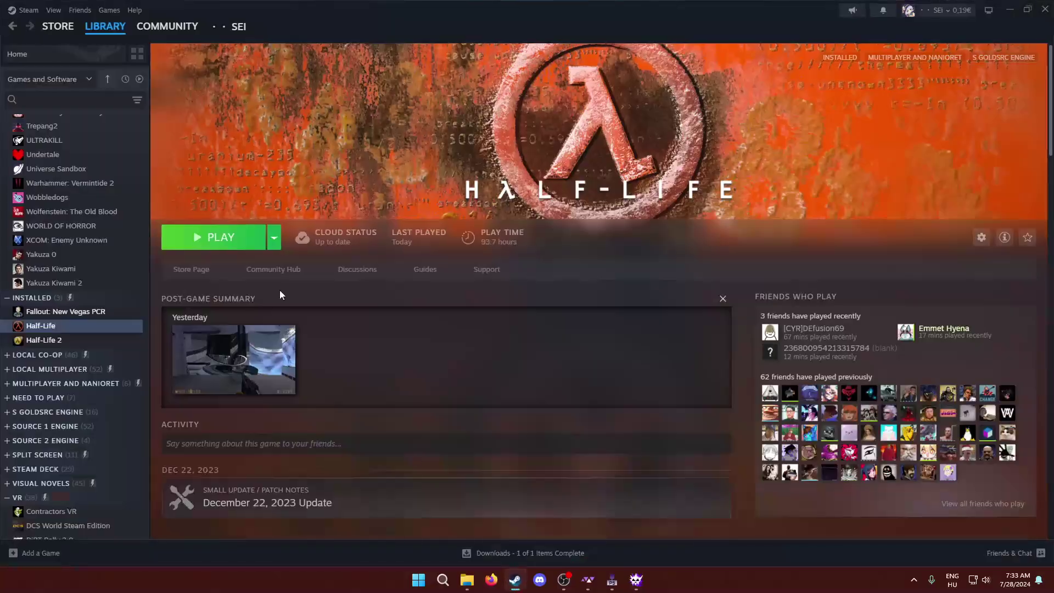
{"action": "left_click", "coordinate": [229, 244]}
{"action": "left_click", "coordinate": [1009, 9]}
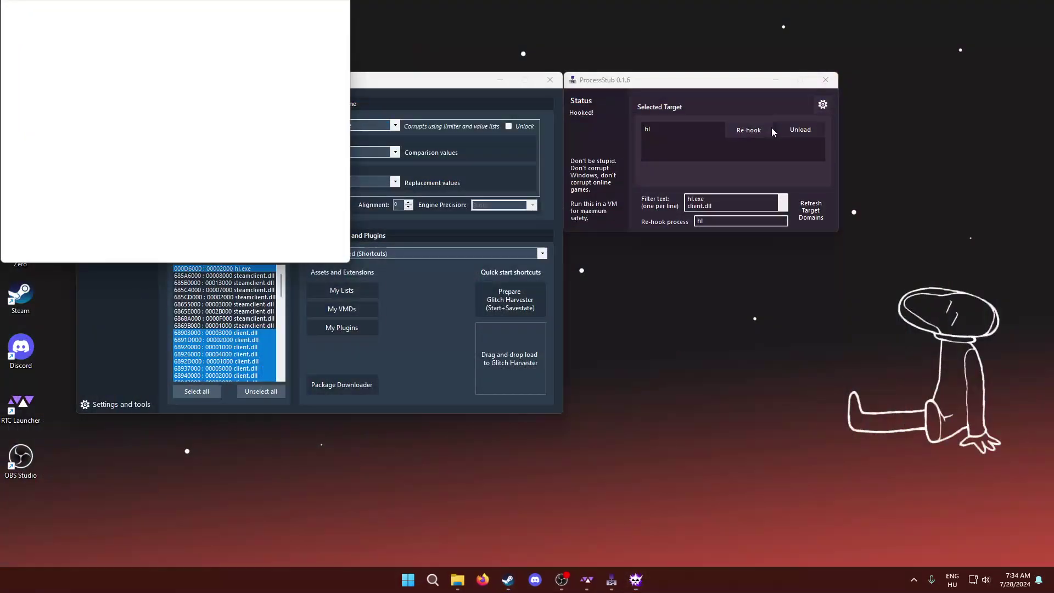
{"action": "key", "text": "Escape"}
{"action": "key", "text": "alt+Tab"}
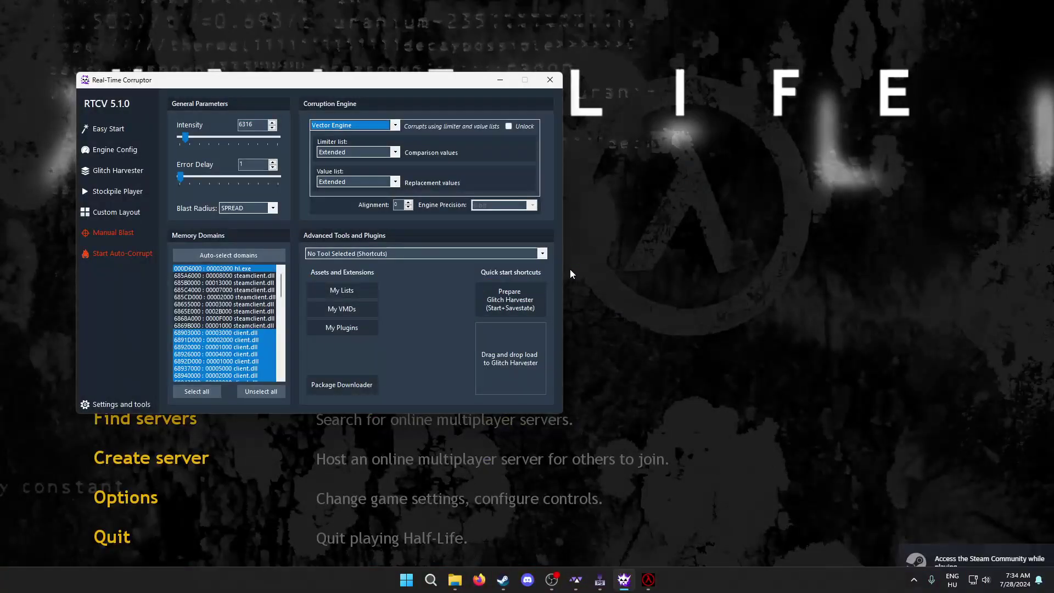
Step: Re-hook the hl process in ProcessStub and check the reloaded memory domains in Real-Time Corruptor
{"action": "key", "text": "alt+Tab"}
{"action": "key", "text": "alt+Tab"}
{"action": "key", "text": "alt+Tab"}
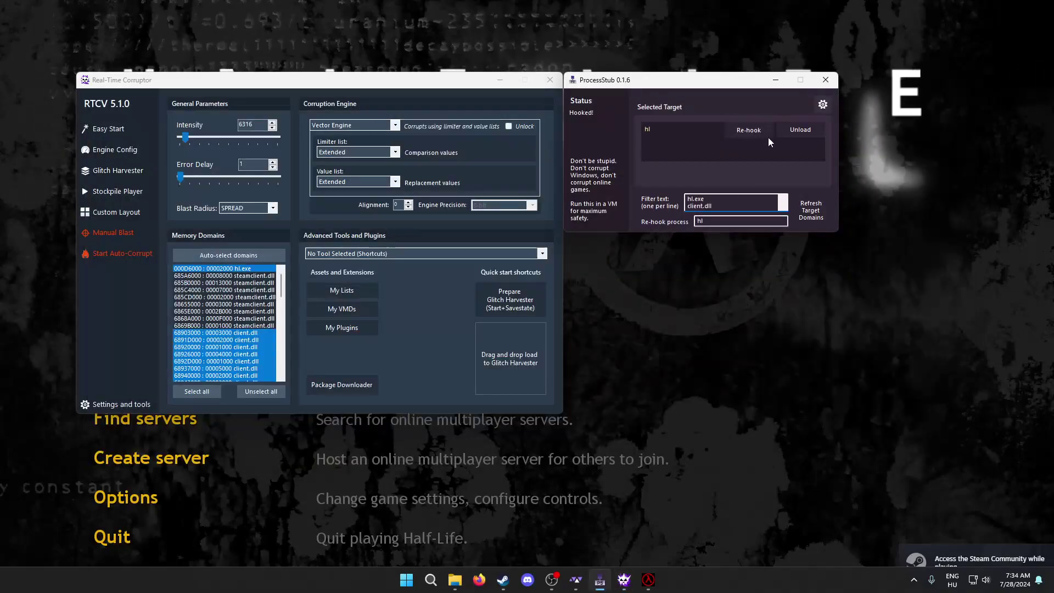
{"action": "left_click", "coordinate": [825, 107]}
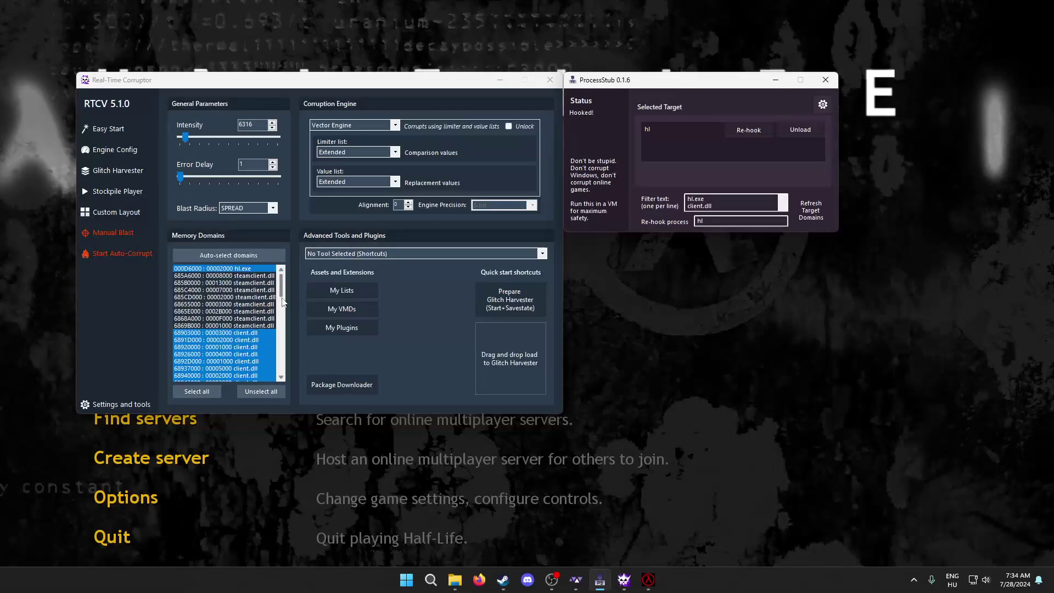
{"action": "key", "text": "alt+Tab"}
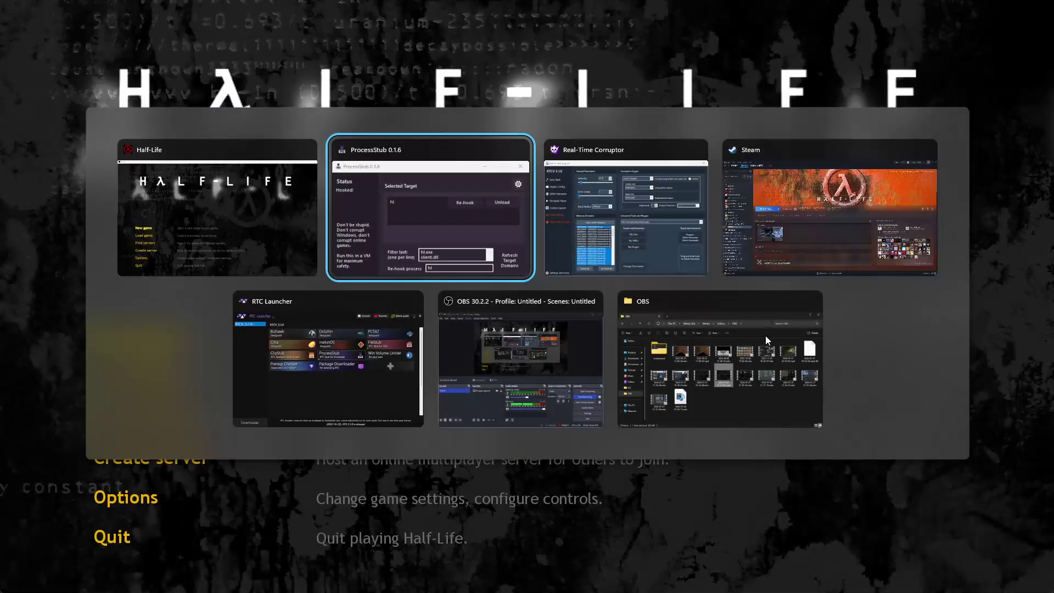
{"action": "key", "text": "alt+Tab"}
{"action": "key", "text": "alt+Tab"}
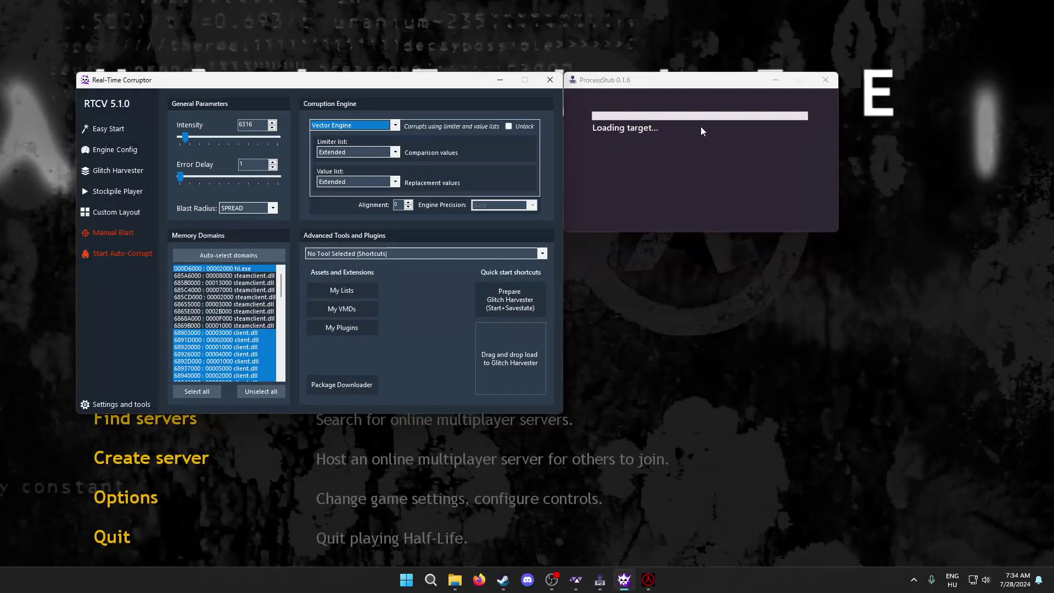
{"action": "scroll", "coordinate": [270, 365], "scroll_direction": "down", "scroll_amount": 1}
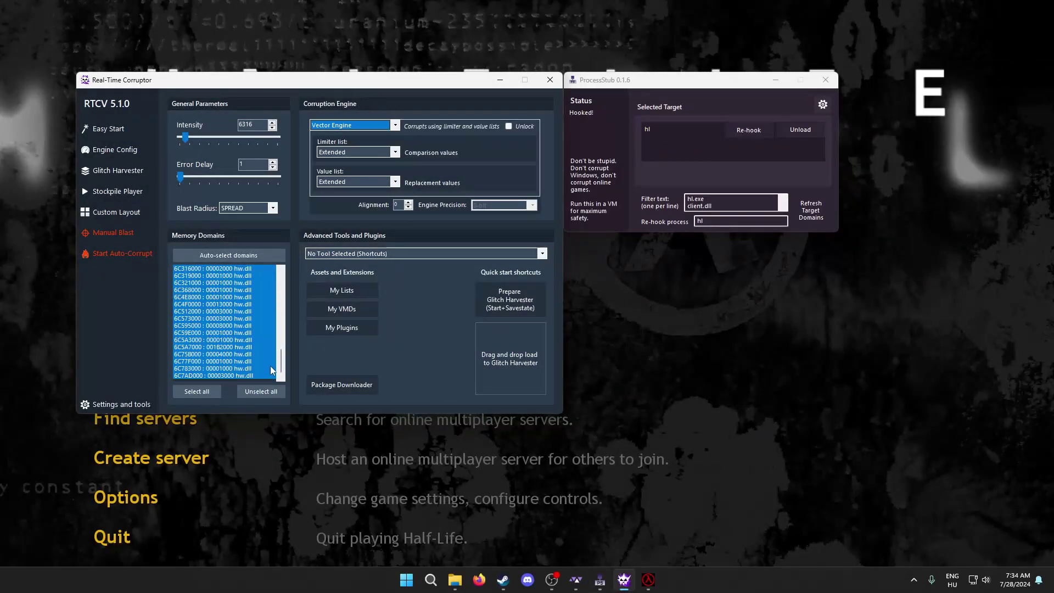
{"action": "left_click_drag", "start_coordinate": [281, 369], "coordinate": [282, 295]}
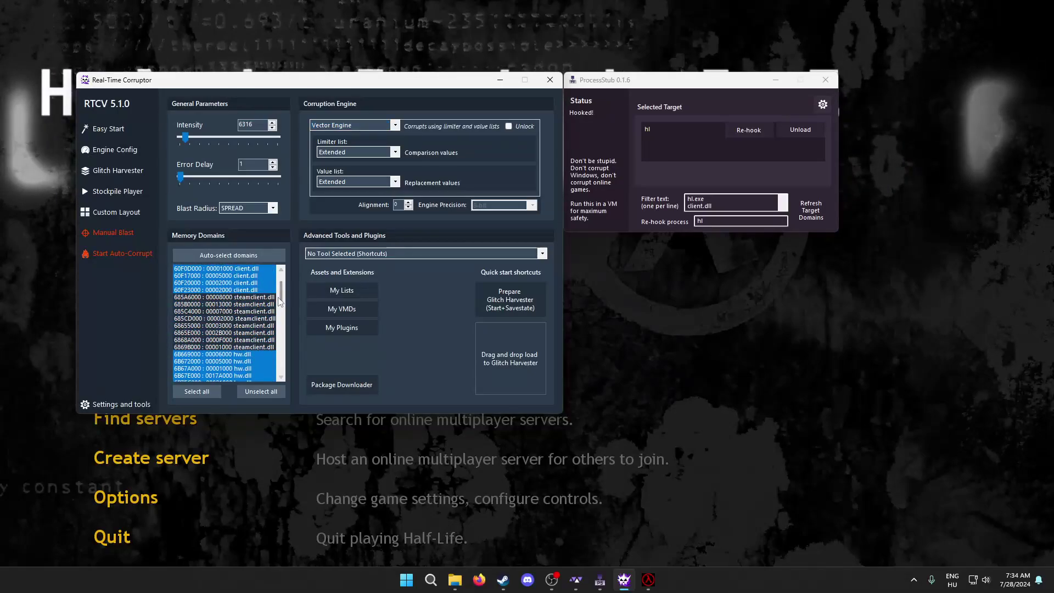
Step: Review the selected hl.exe, client.dll and hw.dll entries in the memory domains list
{"action": "left_click_drag", "start_coordinate": [280, 302], "coordinate": [306, 291]}
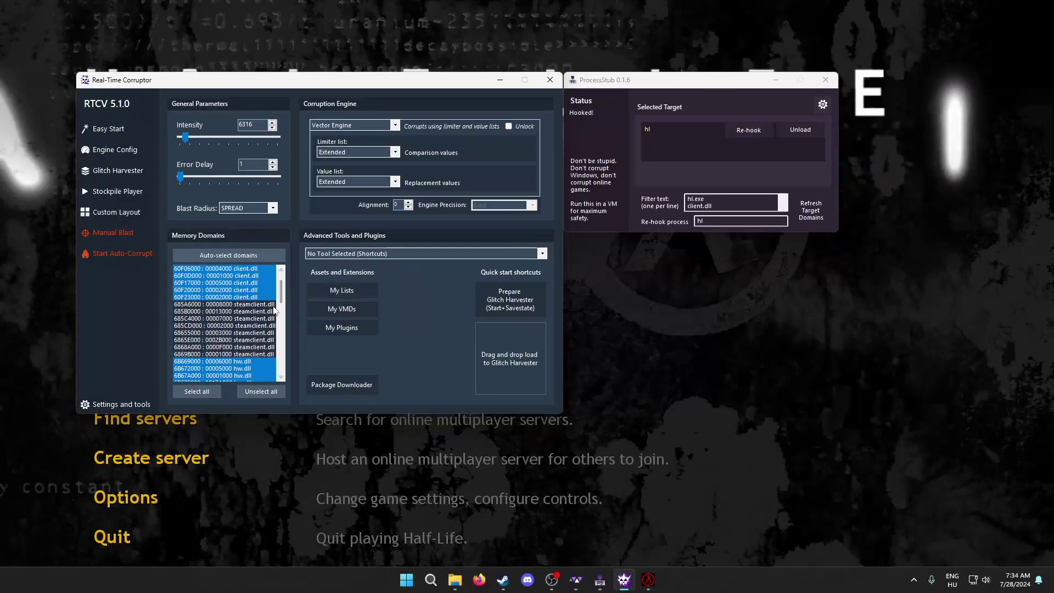
{"action": "left_click_drag", "start_coordinate": [281, 297], "coordinate": [281, 290]}
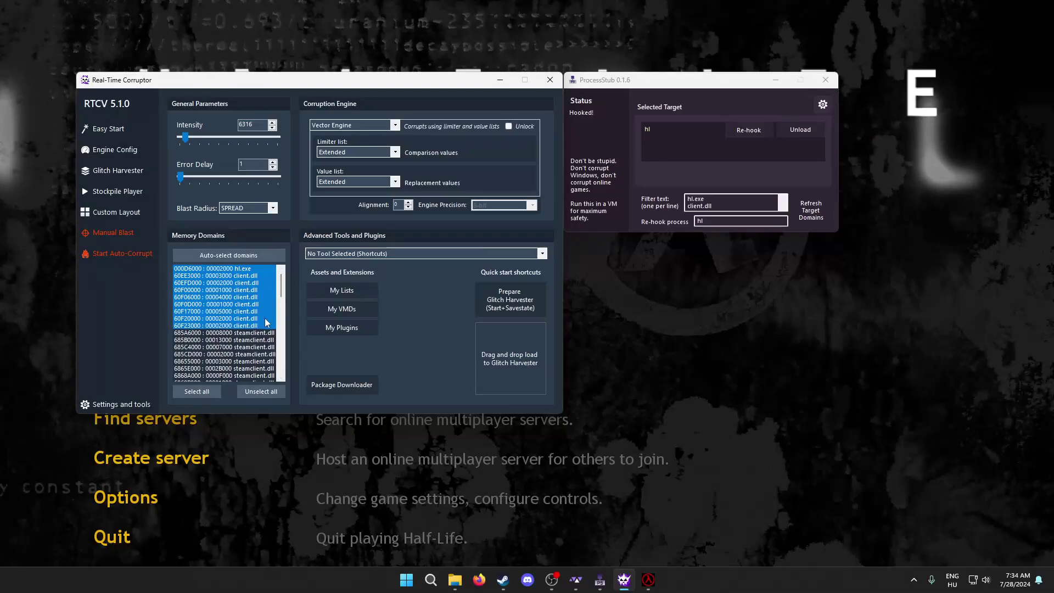
{"action": "scroll", "coordinate": [265, 318], "scroll_direction": "down", "scroll_amount": 2}
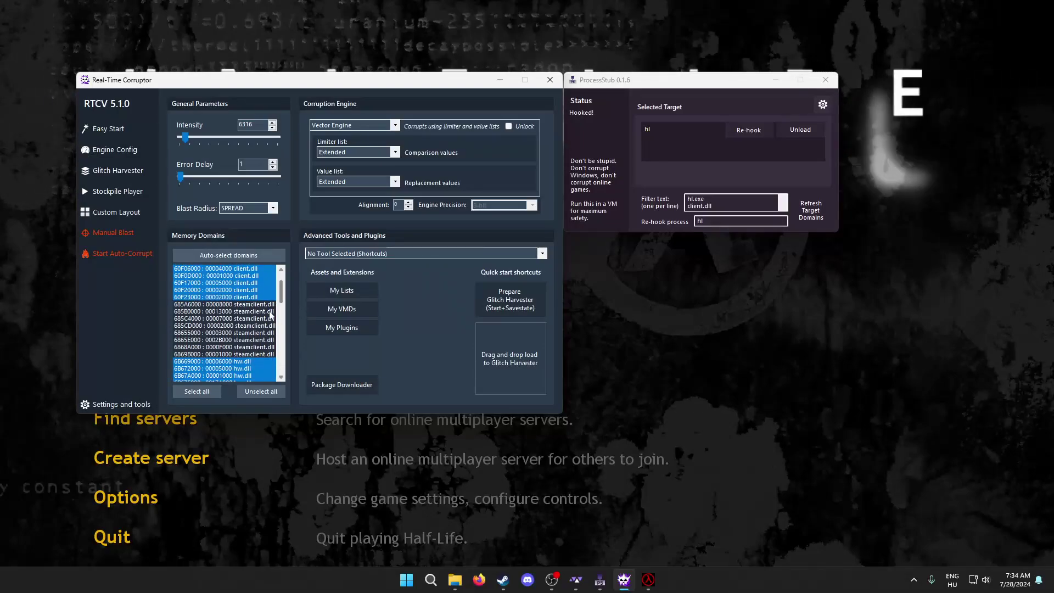
{"action": "scroll", "coordinate": [280, 296], "scroll_direction": "up", "scroll_amount": 2}
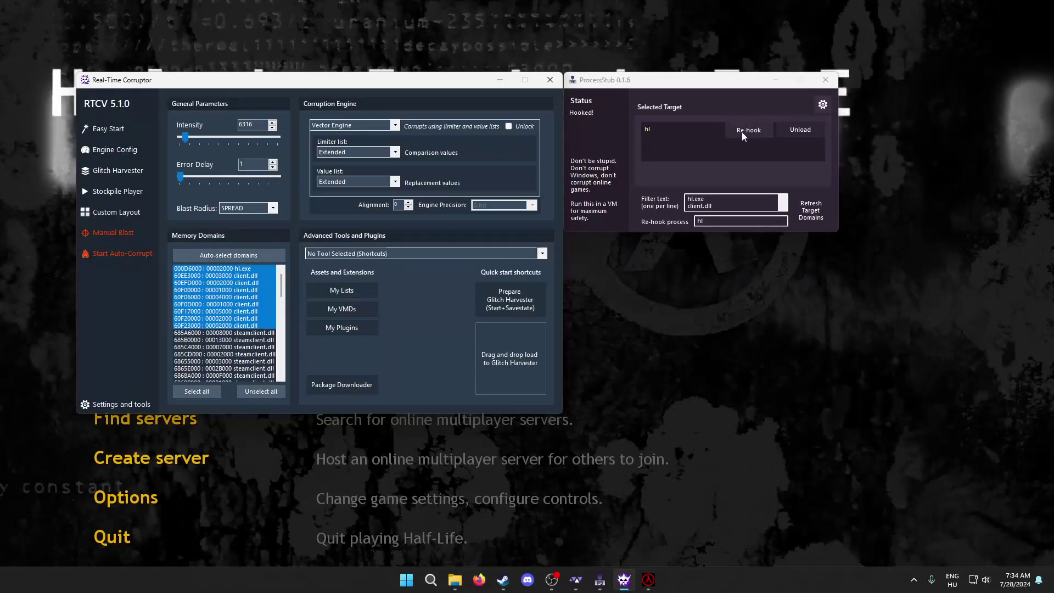
Step: Check ProcessStub's auto re-hook, filtering and blacklist options and bring its window back in front of RTC Launcher
{"action": "left_click", "coordinate": [828, 106]}
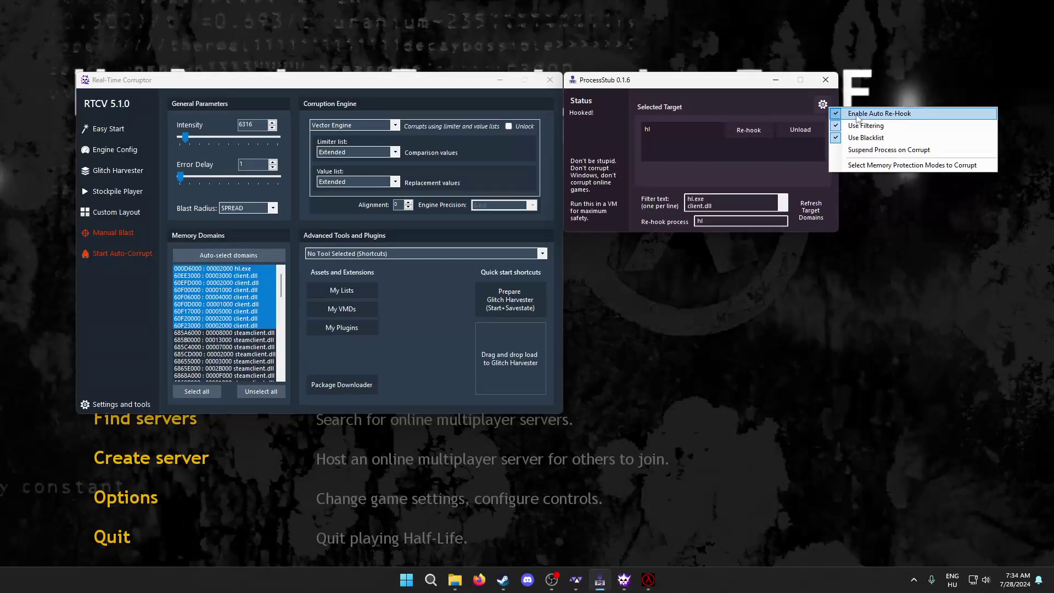
{"action": "left_click", "coordinate": [601, 580]}
{"action": "left_click", "coordinate": [585, 587]}
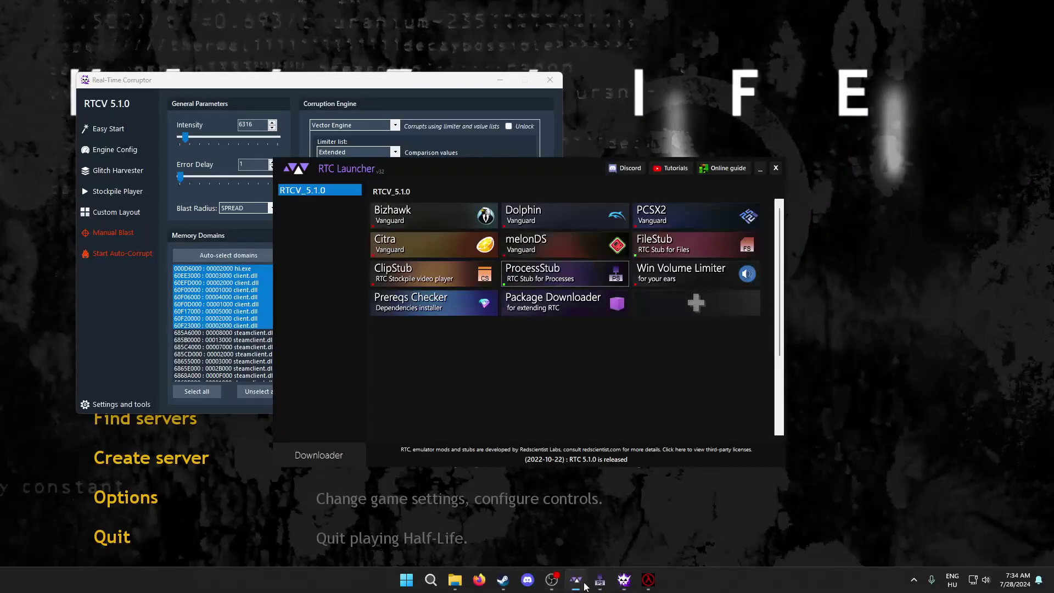
{"action": "left_click", "coordinate": [600, 580]}
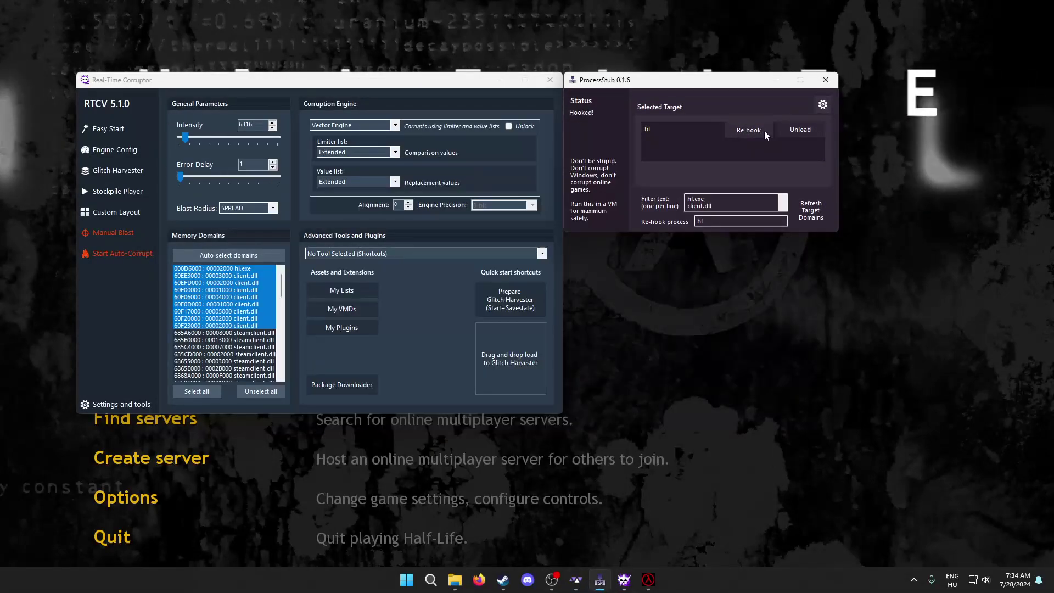
Step: Look through the available corruption engines in Real-Time Corruptor, keeping Vector Engine selected
{"action": "left_click", "coordinate": [394, 125]}
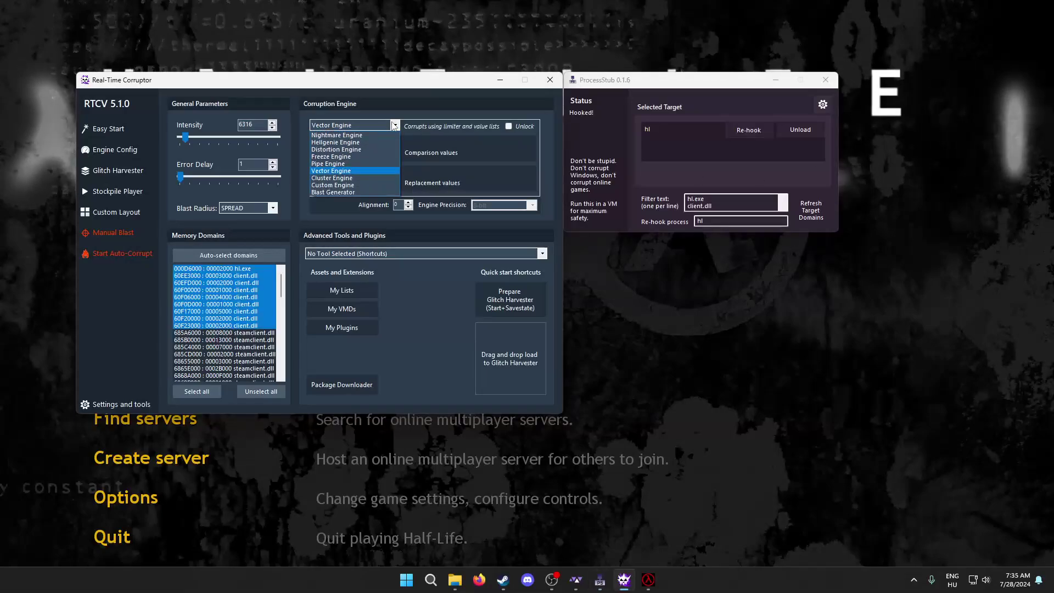
{"action": "left_click", "coordinate": [394, 125]}
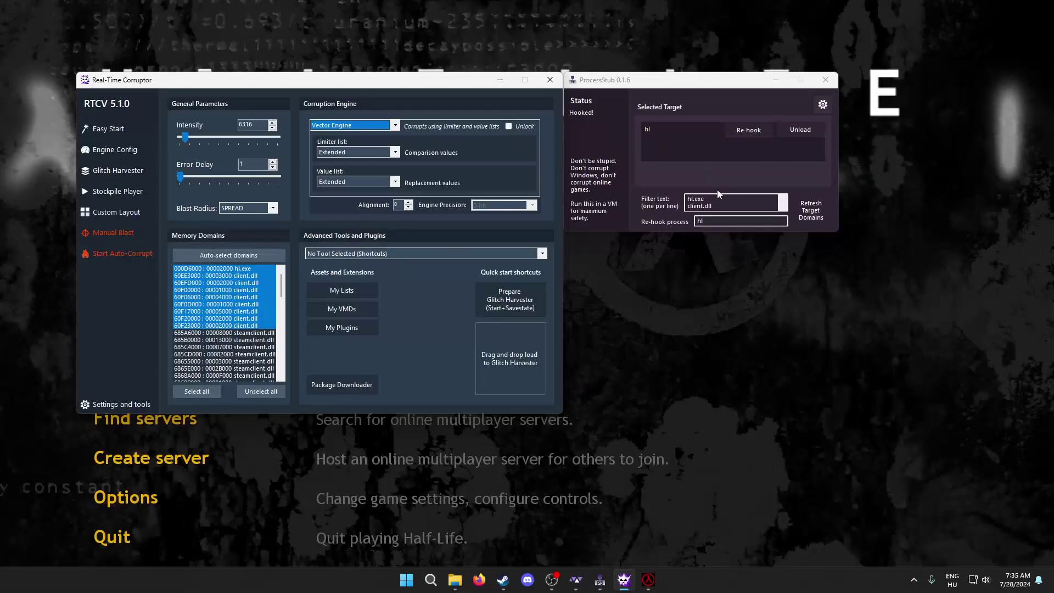
{"action": "left_click", "coordinate": [360, 126]}
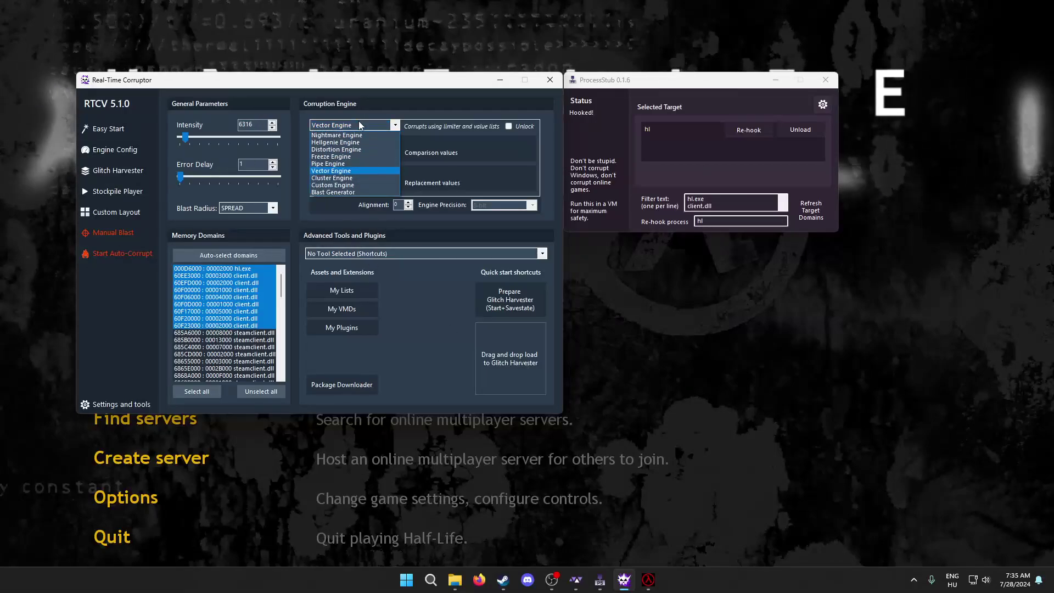
{"action": "left_click", "coordinate": [361, 125]}
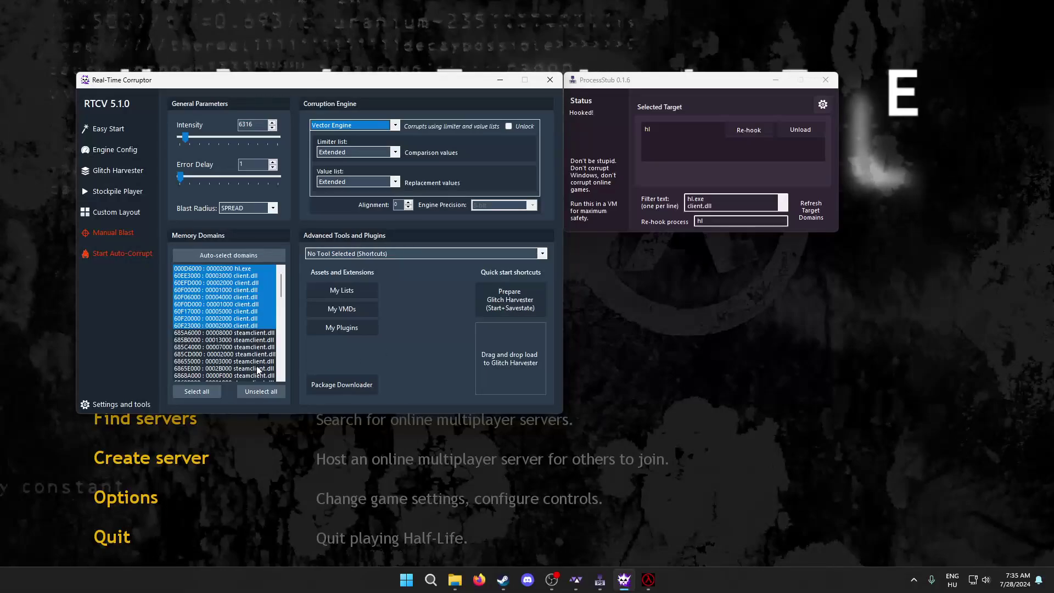
Step: Switch back to Half-Life and load map c1a0 through the developer console
{"action": "left_click", "coordinate": [1, 335]}
{"action": "key", "text": "grave"}
{"action": "key", "text": "Return"}
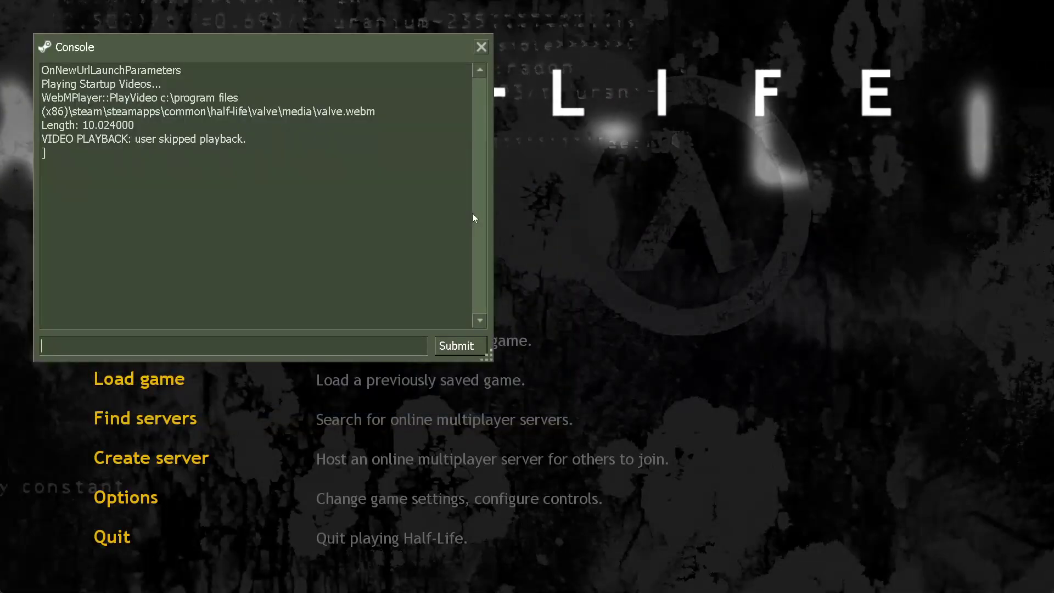
{"action": "type", "text": "map c1a0"}
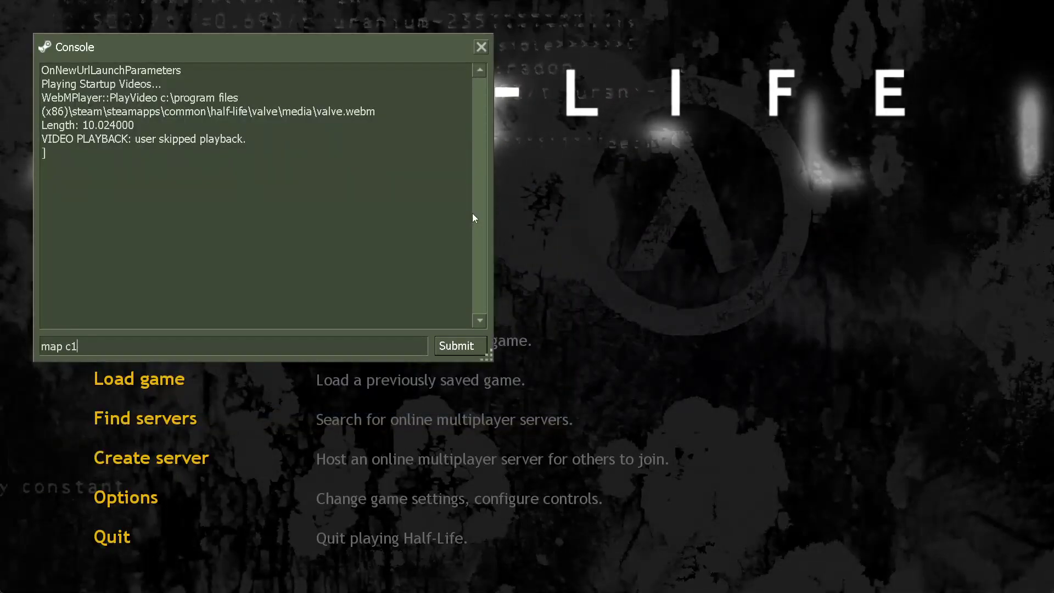
{"action": "key", "text": "Return"}
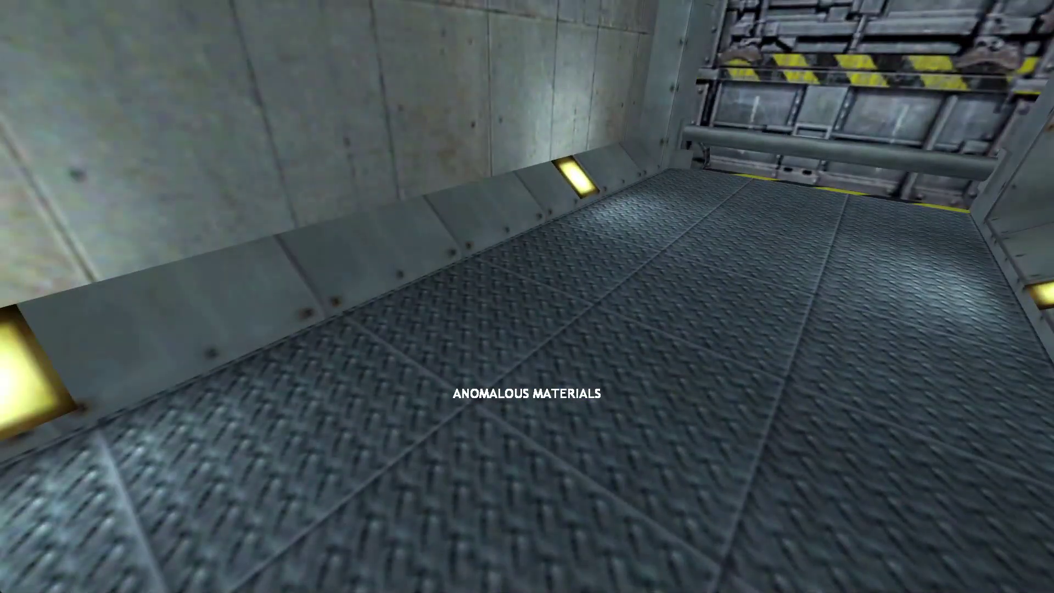
Step: Pause the corrupted game, cancel the quit prompt and reload map c1a0 through the console, closing the console in the lobby
{"action": "key", "text": "Escape"}
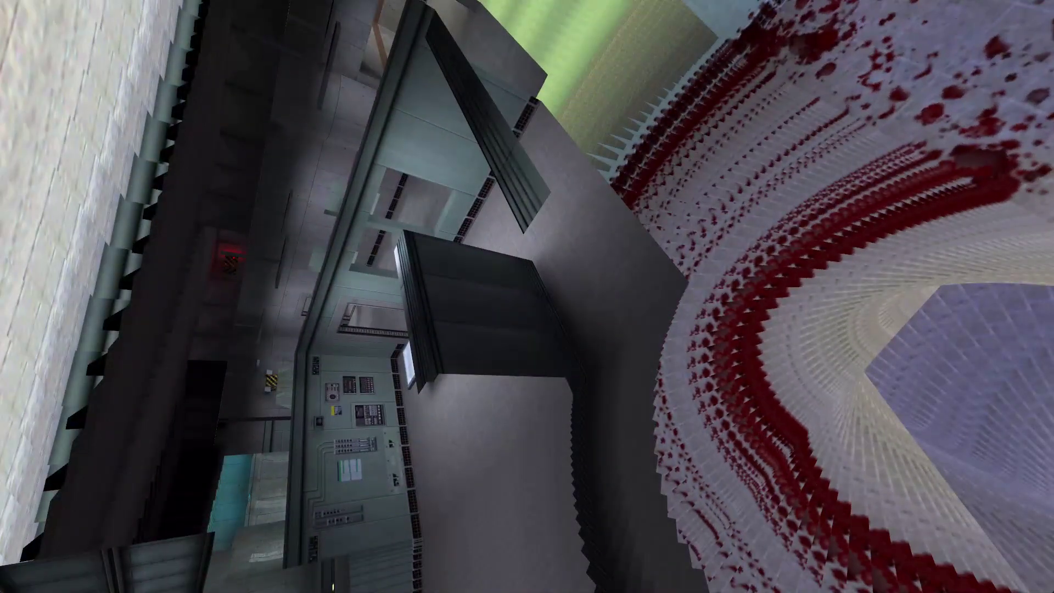
{"action": "key", "text": "Escape"}
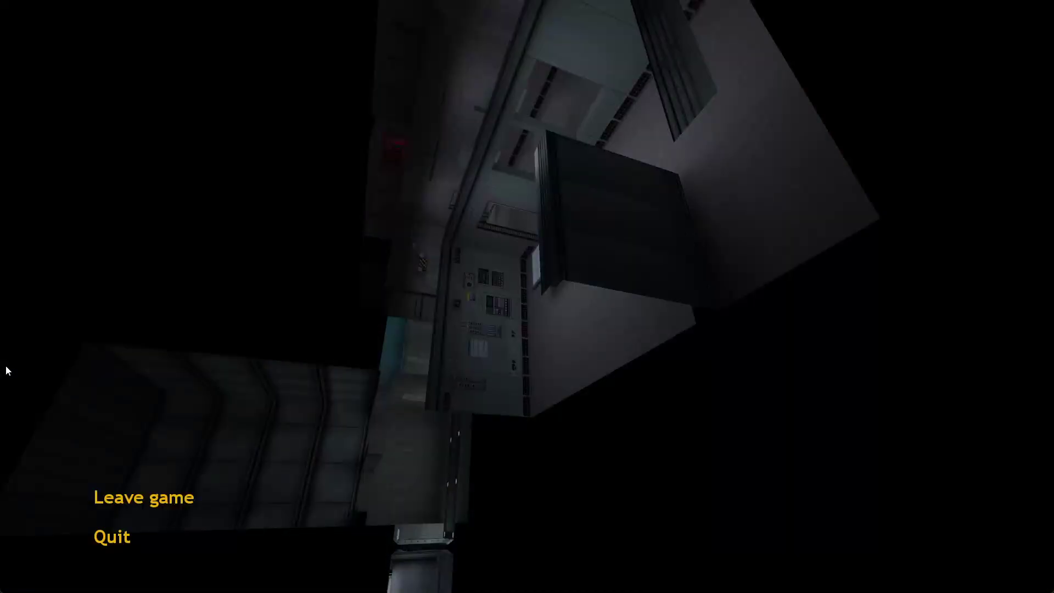
{"action": "left_click", "coordinate": [122, 540]}
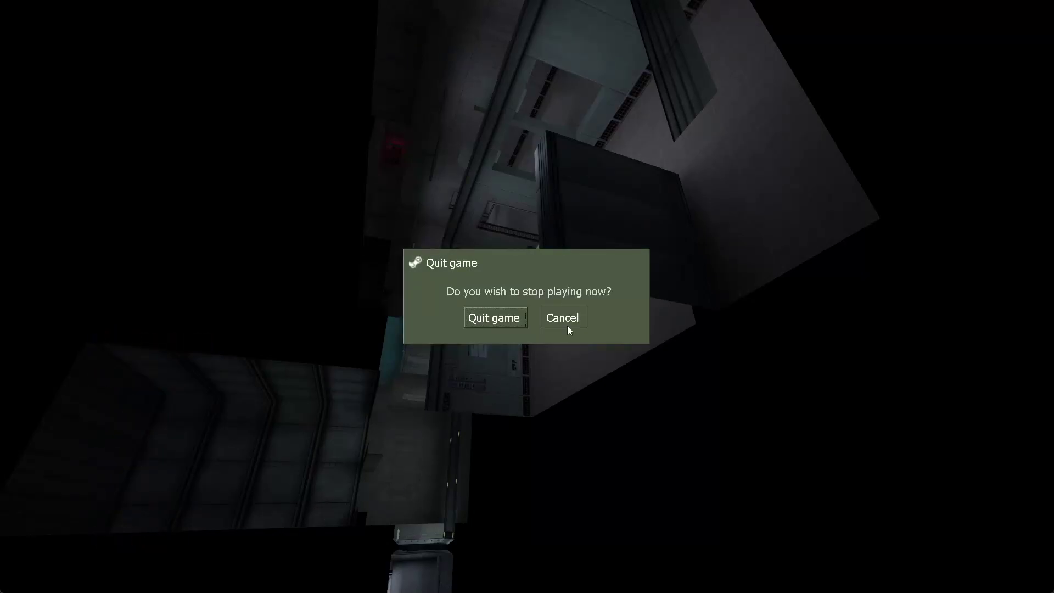
{"action": "left_click", "coordinate": [569, 330]}
{"action": "key", "text": "grave"}
{"action": "type", "text": "map c1a0"}
{"action": "key", "text": "Return"}
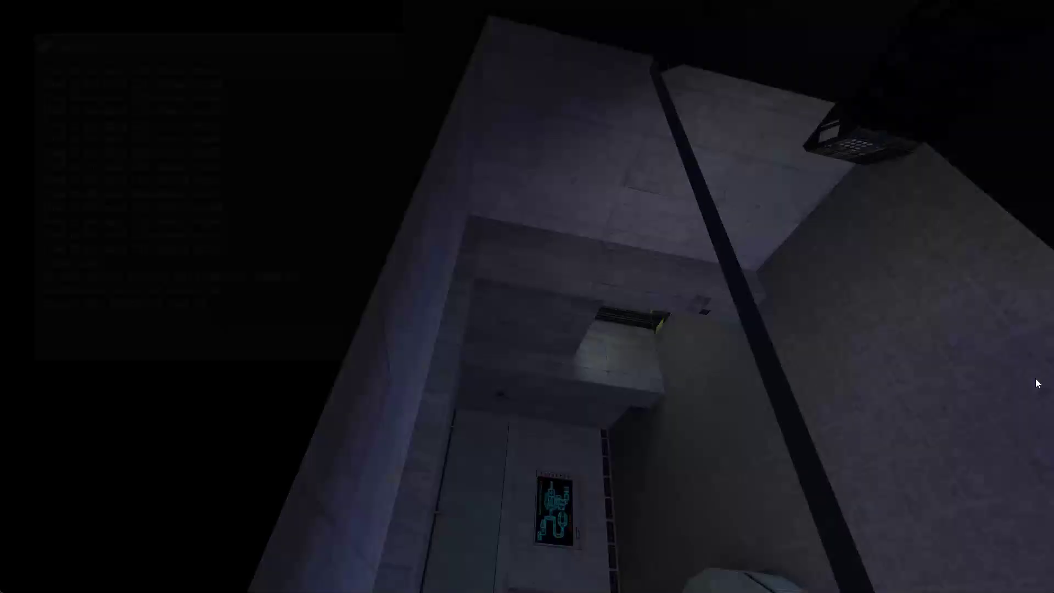
{"action": "left_click", "coordinate": [148, 340]}
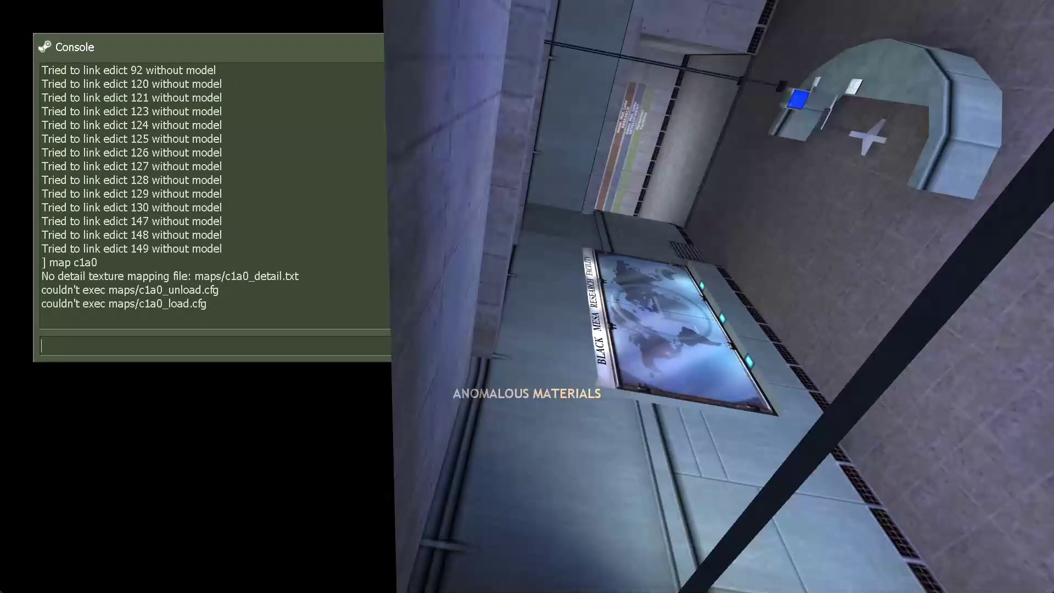
{"action": "key", "text": "grave"}
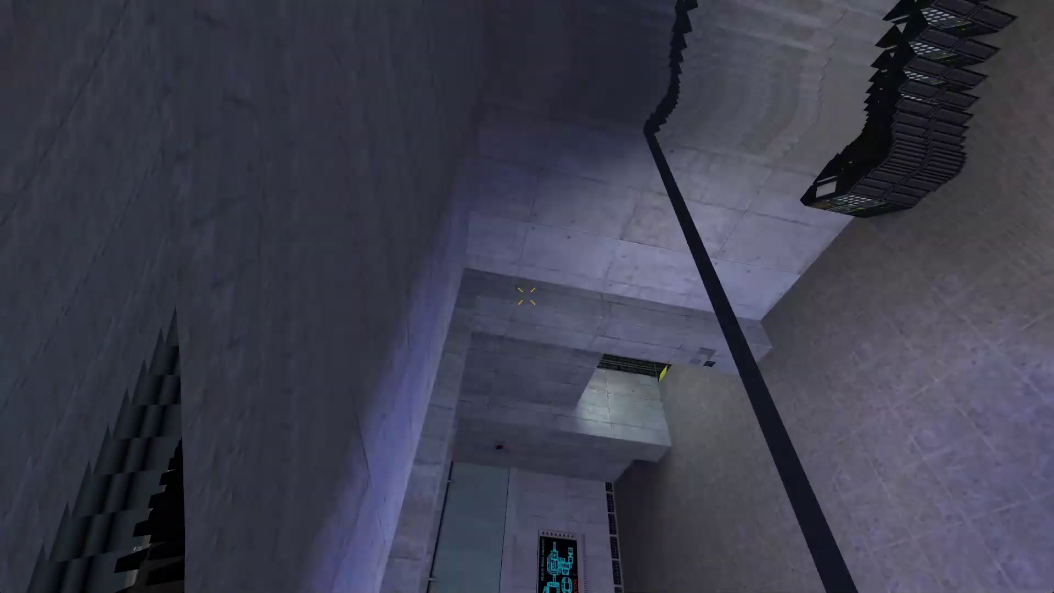
Step: Pause the game, run map c1a0 in the console once more and quit Half-Life
{"action": "key", "text": "Escape"}
{"action": "key", "text": "Escape"}
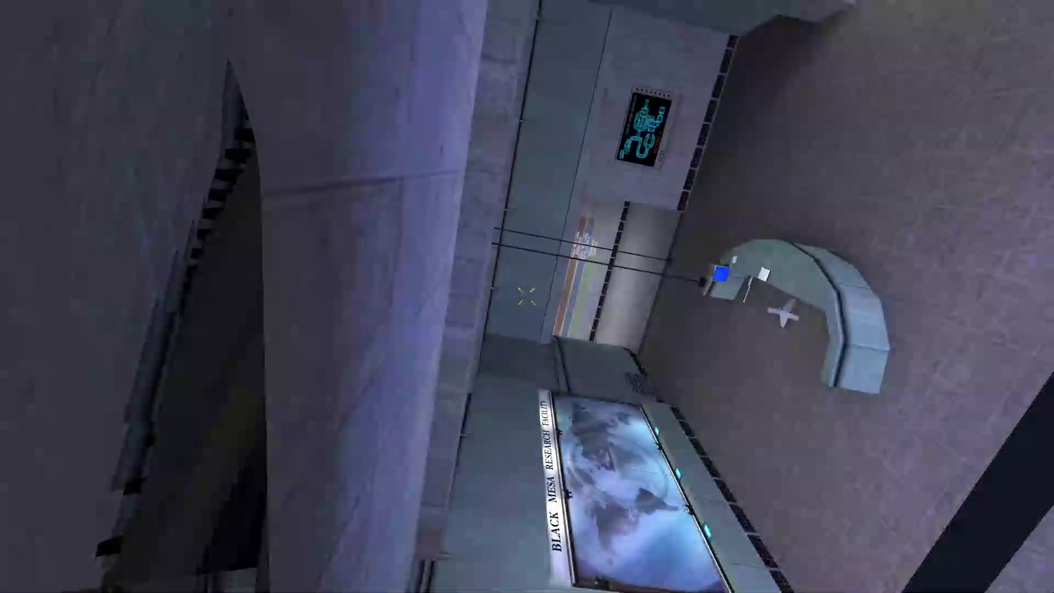
{"action": "key", "text": "Escape"}
{"action": "type", "text": "map c1a0"}
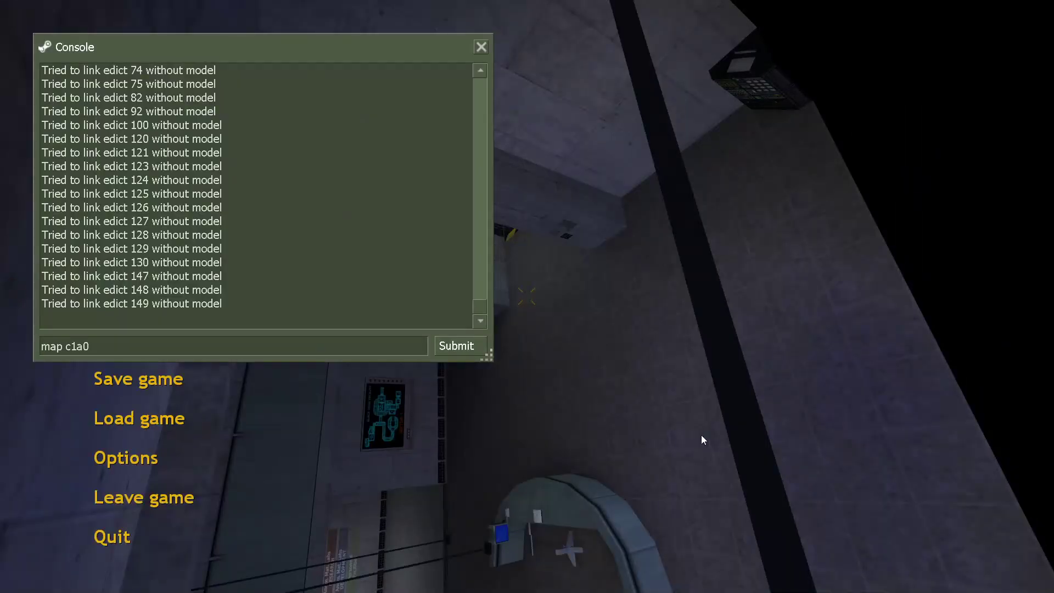
{"action": "key", "text": "Return"}
{"action": "left_click", "coordinate": [118, 537]}
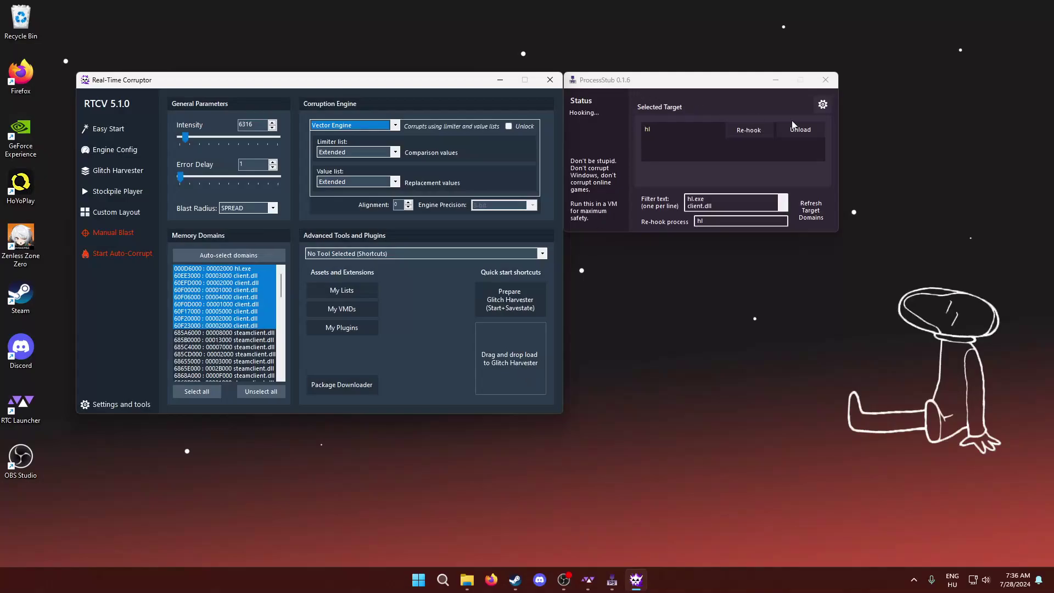
Step: Switch to Steam and check the -insecure launch option in Half-Life's properties, closing them and minimizing Steam
{"action": "left_click", "coordinate": [690, 80]}
{"action": "left_click", "coordinate": [515, 587]}
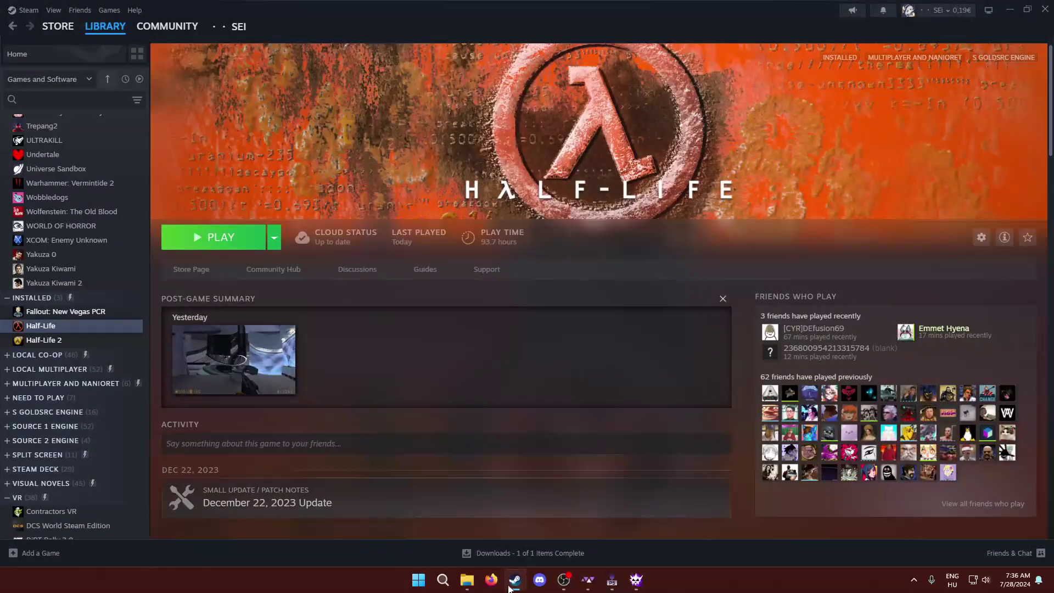
{"action": "left_click", "coordinate": [28, 10]}
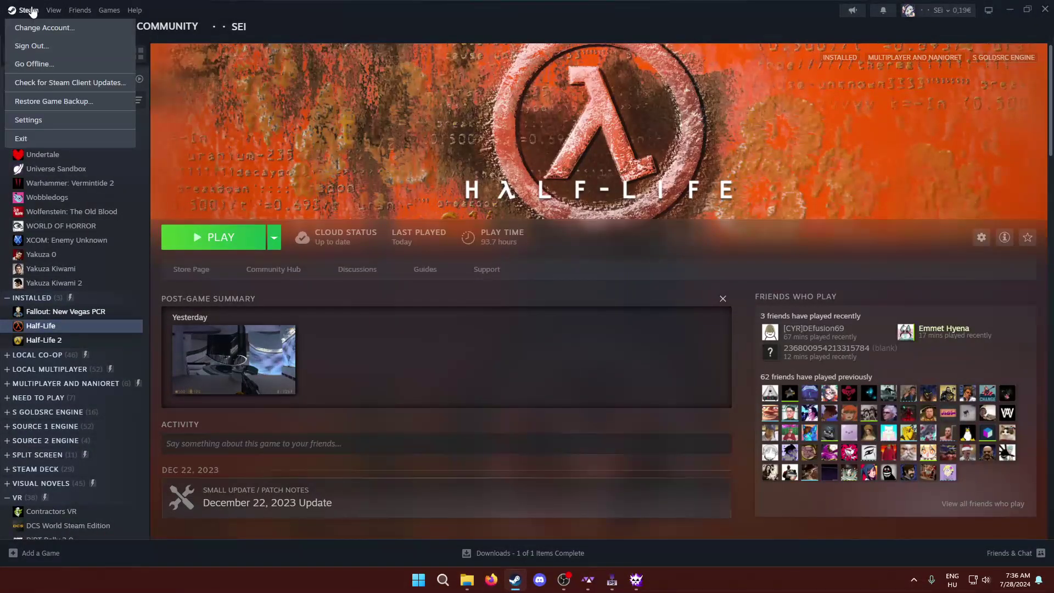
{"action": "left_click", "coordinate": [26, 13]}
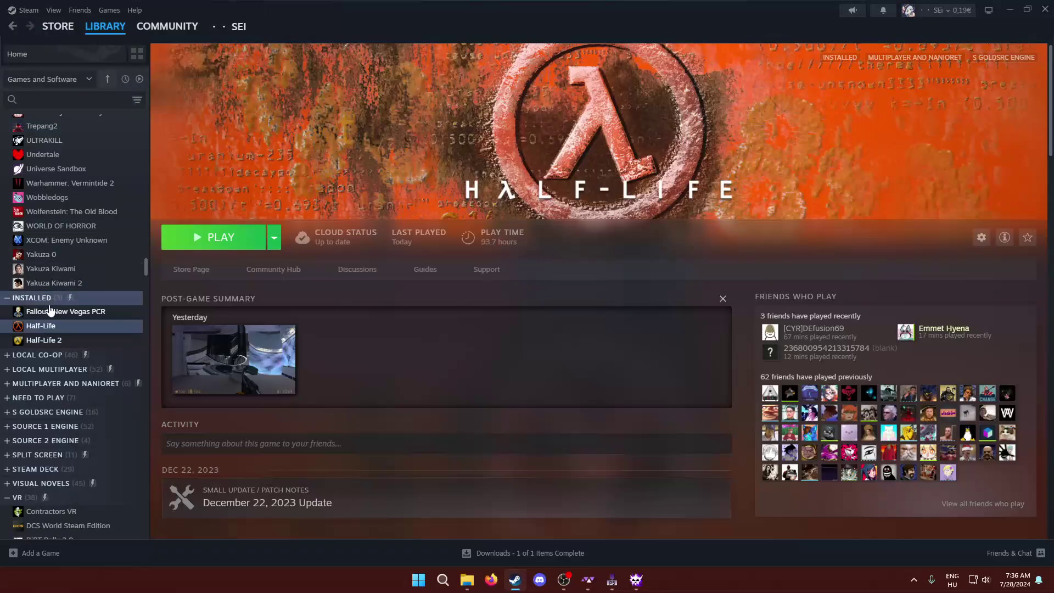
{"action": "right_click", "coordinate": [47, 326]}
{"action": "left_click", "coordinate": [100, 433]}
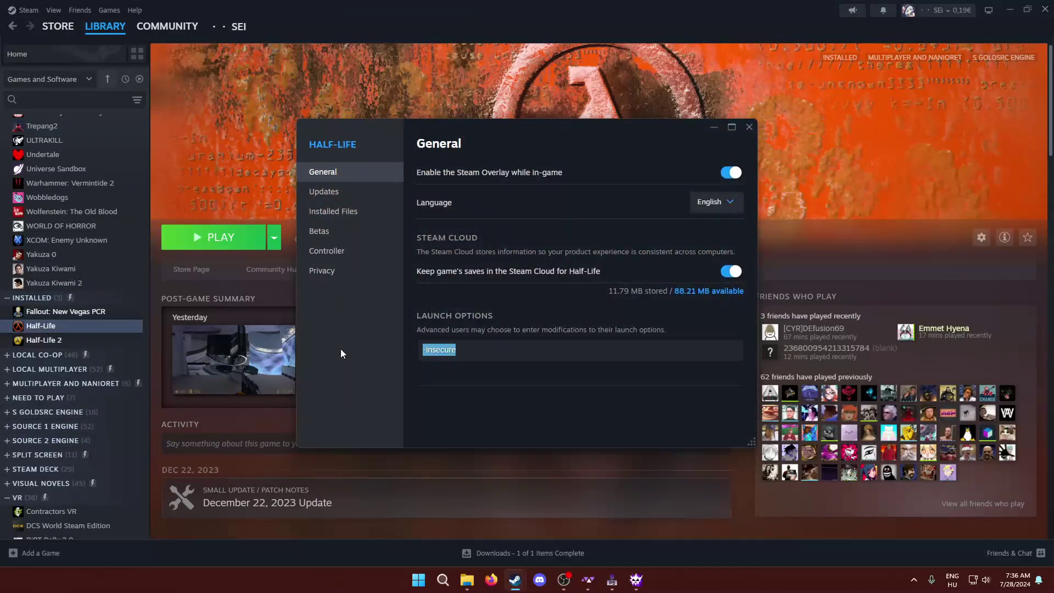
{"action": "left_click", "coordinate": [749, 126]}
{"action": "left_click", "coordinate": [1009, 9]}
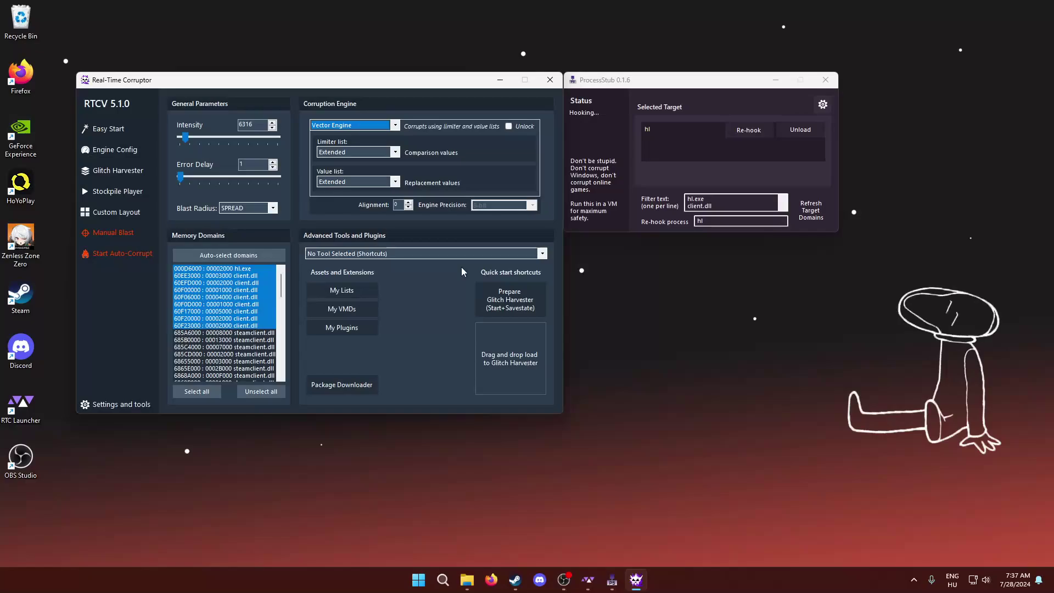
{"action": "mouse_move", "coordinate": [280, 283]}
{"action": "left_mouse_down"}
{"action": "mouse_move", "coordinate": [291, 363]}
{"action": "mouse_move", "coordinate": [305, 264]}
{"action": "mouse_move", "coordinate": [313, 324]}
{"action": "mouse_move", "coordinate": [285, 330]}
{"action": "mouse_move", "coordinate": [269, 273]}
{"action": "left_mouse_up"}
{"action": "mouse_move", "coordinate": [283, 282]}
{"action": "left_mouse_down"}
{"action": "mouse_move", "coordinate": [278, 370]}
{"action": "mouse_move", "coordinate": [263, 284]}
{"action": "left_mouse_up"}
{"action": "left_click_drag", "start_coordinate": [282, 283], "coordinate": [258, 280]}
{"action": "mouse_move", "coordinate": [515, 580]}
{"action": "mouse_move", "coordinate": [282, 287]}
{"action": "left_mouse_down"}
{"action": "mouse_move", "coordinate": [279, 307]}
{"action": "mouse_move", "coordinate": [270, 285]}
{"action": "left_mouse_up"}
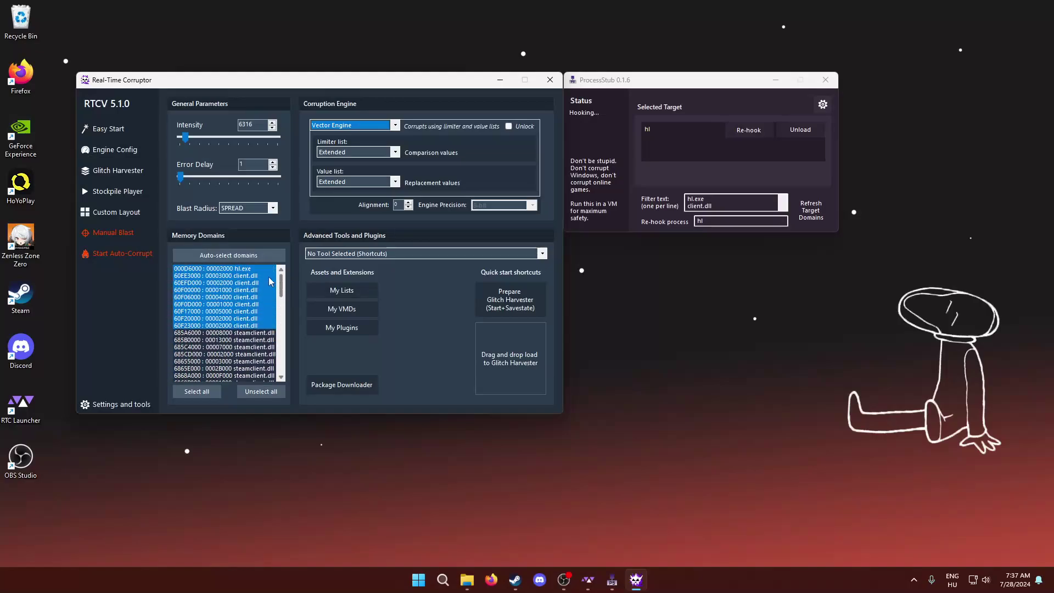